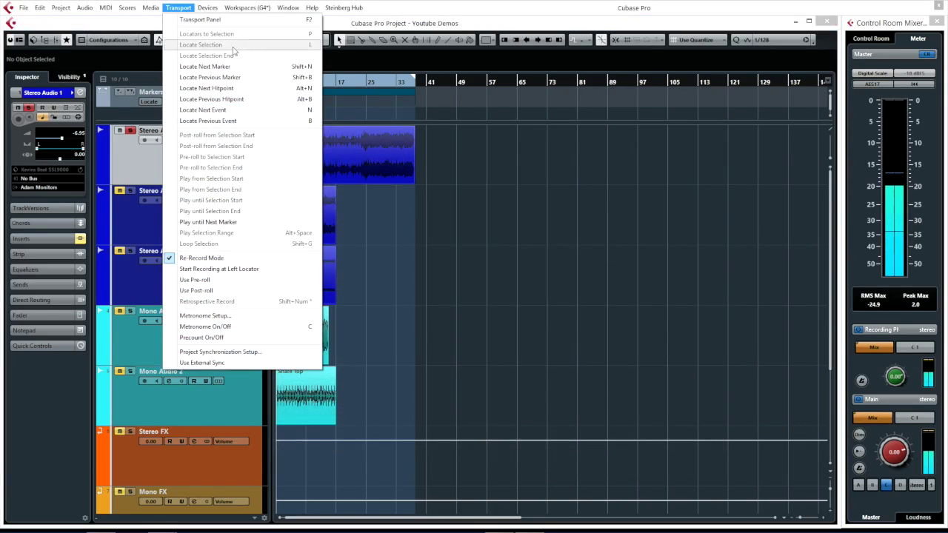
Open the Plug-in Manager from the Devices menu and nudge its window slightly right
{"action": "left_click", "coordinate": [178, 7]}
{"action": "left_click", "coordinate": [208, 8]}
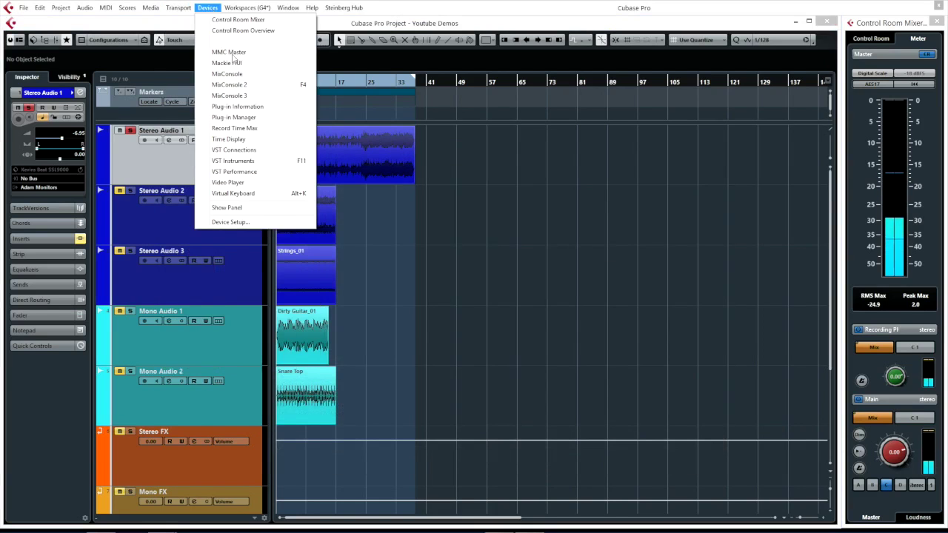
{"action": "left_click", "coordinate": [245, 117]}
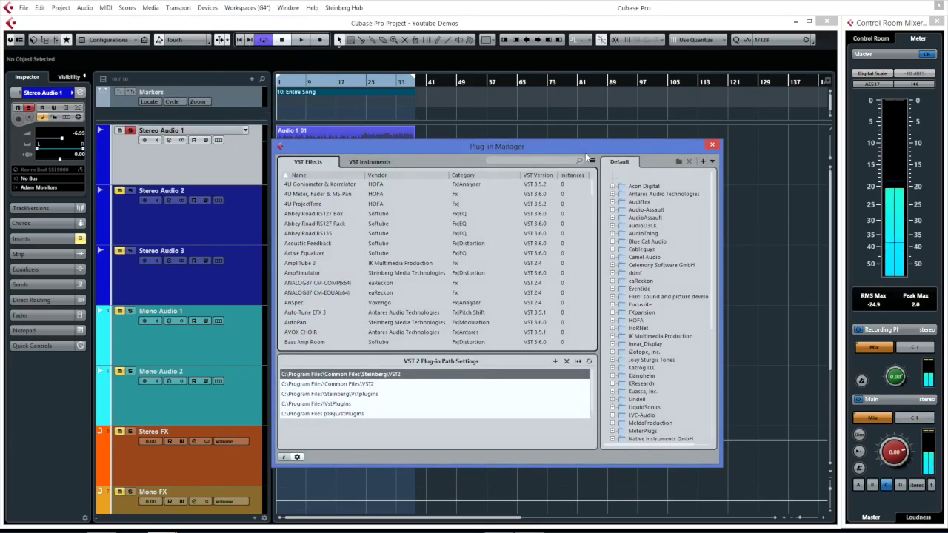
{"action": "left_click_drag", "start_coordinate": [588, 154], "coordinate": [604, 157]}
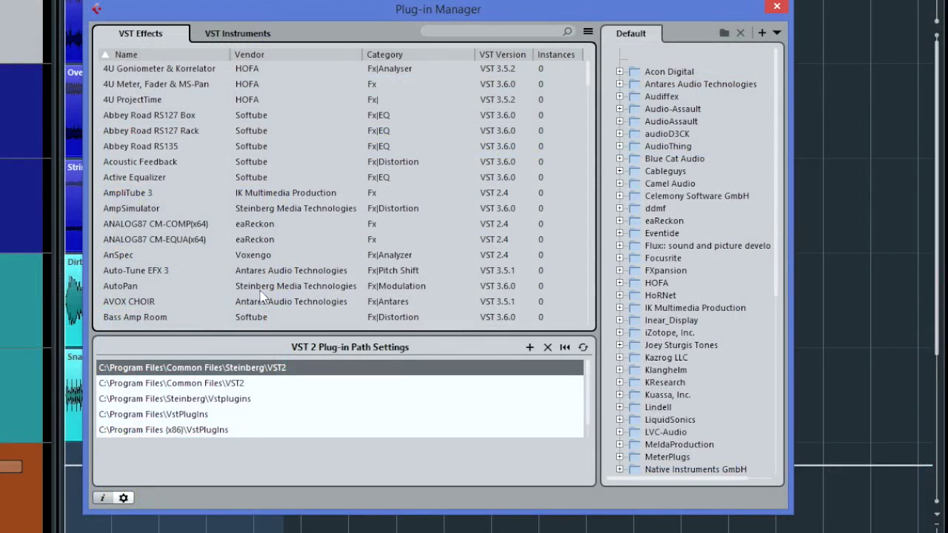
Hide and re-show the plug-in path settings, then list the available plug-in collections
{"action": "left_click", "coordinate": [123, 499]}
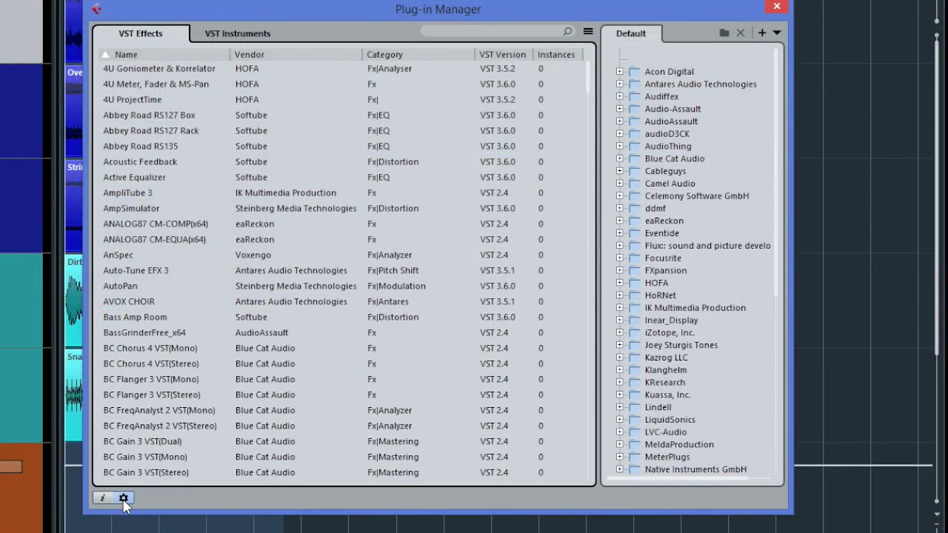
{"action": "left_click", "coordinate": [123, 499]}
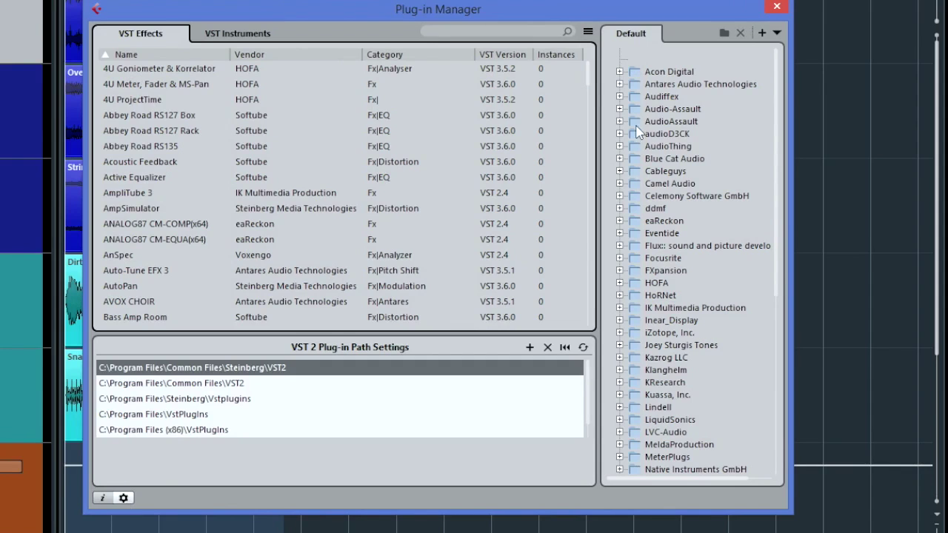
{"action": "scroll", "coordinate": [645, 249], "scroll_direction": "down", "scroll_amount": 8}
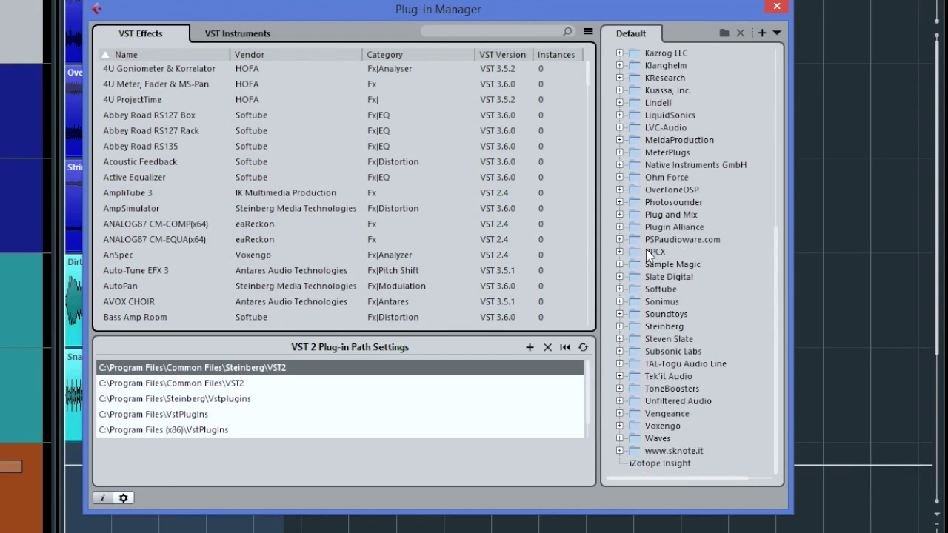
{"action": "scroll", "coordinate": [655, 155], "scroll_direction": "up", "scroll_amount": 8}
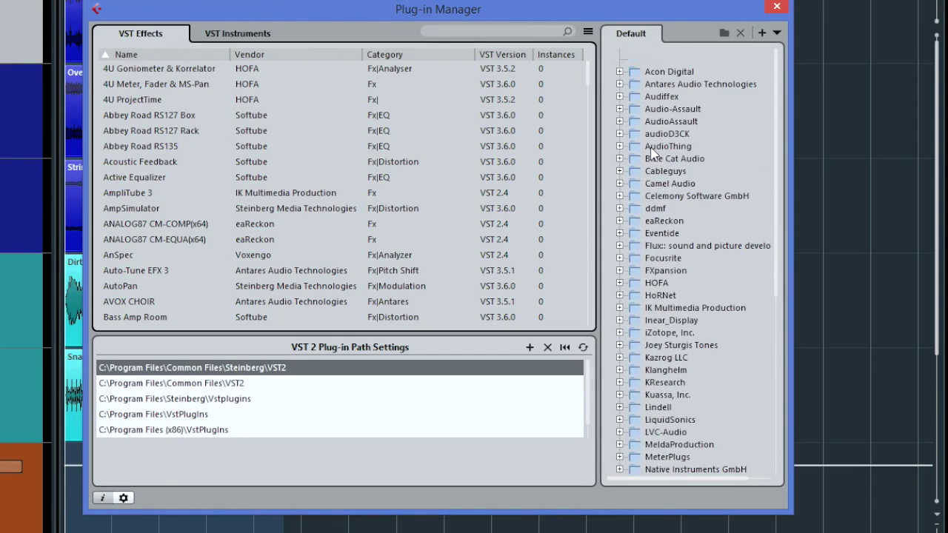
{"action": "left_click", "coordinate": [775, 33]}
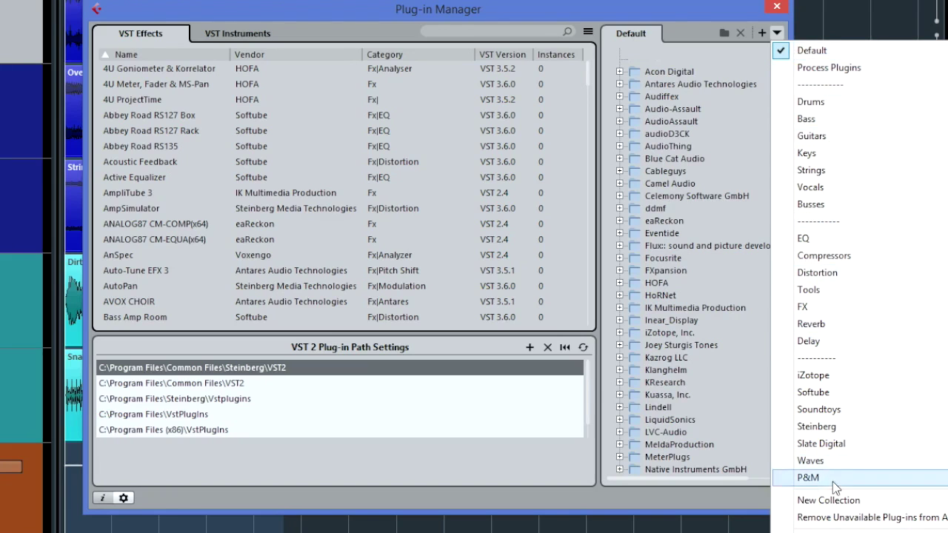
Make Process Plugins the active collection and close the Plug-in Manager
{"action": "left_click", "coordinate": [817, 69]}
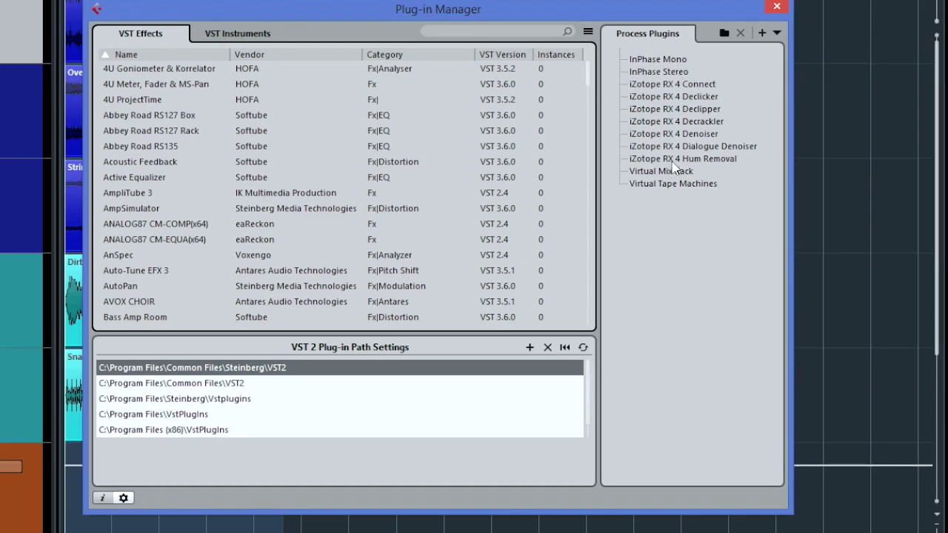
{"action": "left_click", "coordinate": [776, 8]}
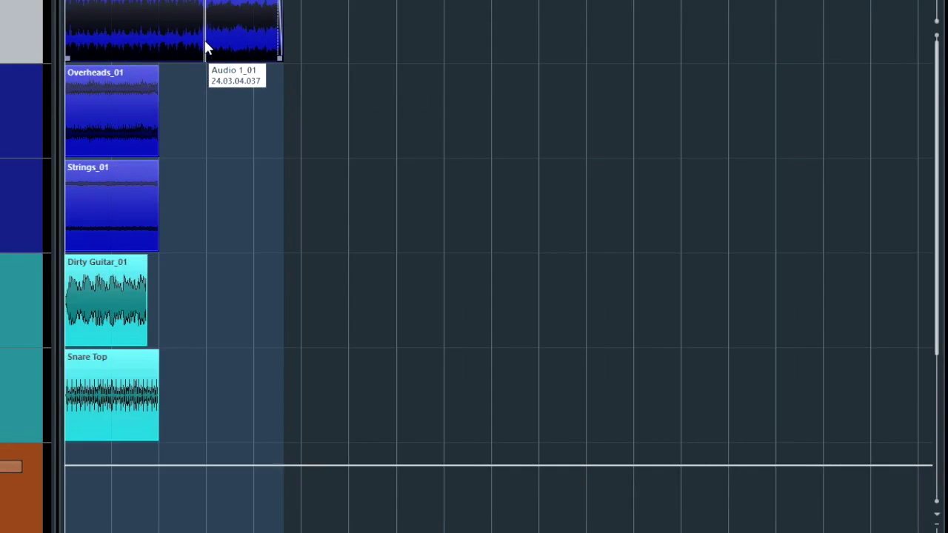
{"action": "right_click", "coordinate": [206, 48]}
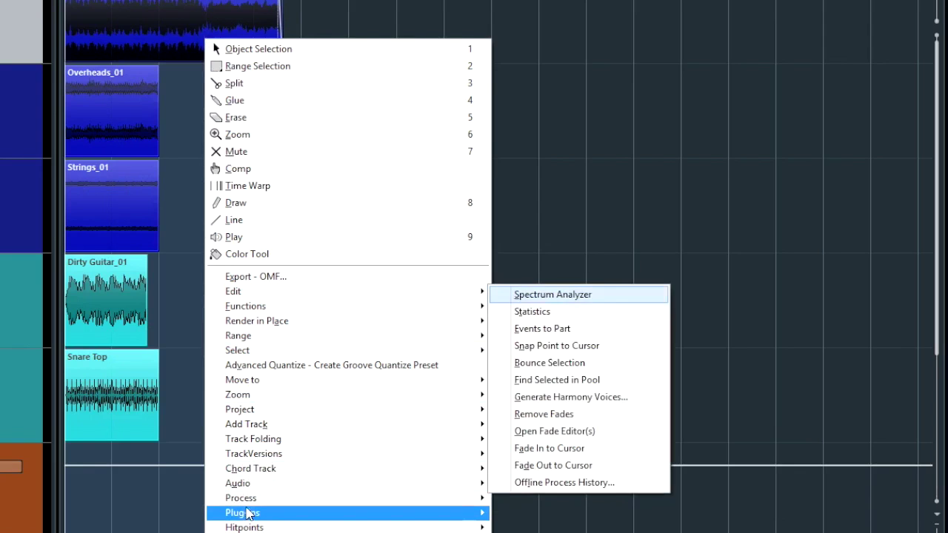
{"action": "mouse_move", "coordinate": [246, 514]}
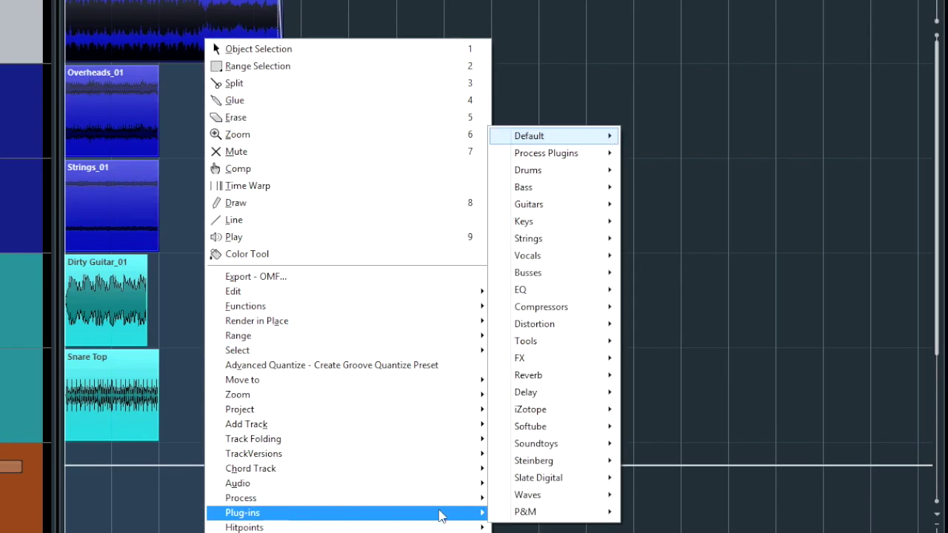
{"action": "mouse_move", "coordinate": [565, 156]}
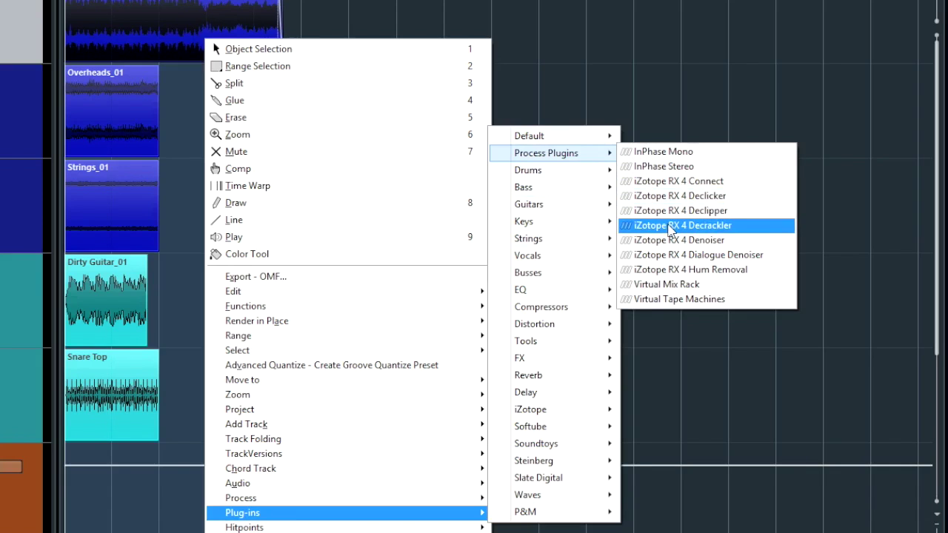
{"action": "left_click", "coordinate": [667, 197]}
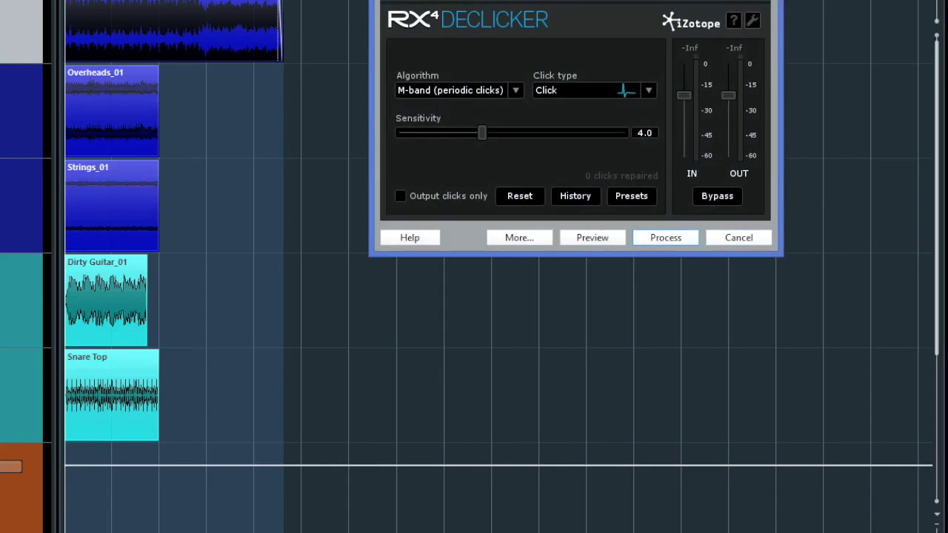
{"action": "key", "text": "Escape"}
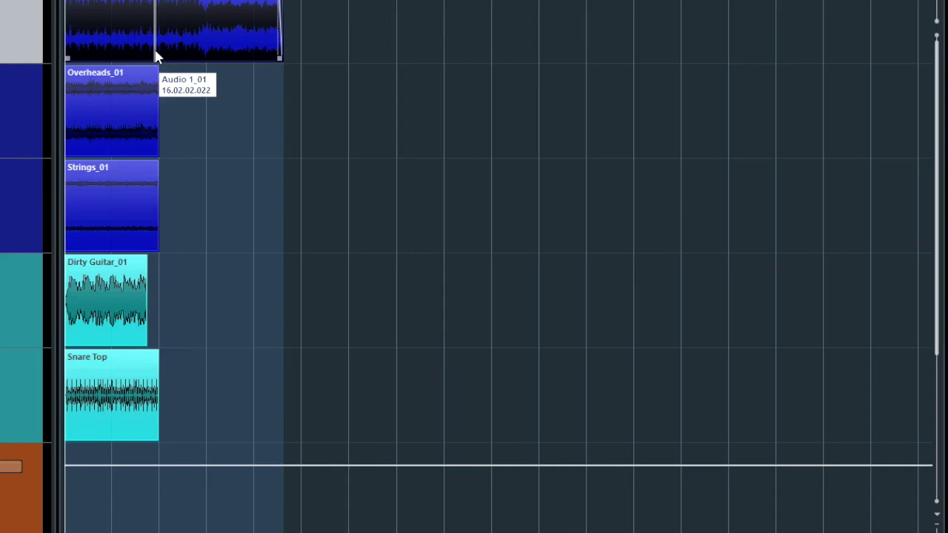
Browse the top audio event's Plug-ins context submenus: Default, Compressors and Process Plugins
{"action": "right_click", "coordinate": [164, 46]}
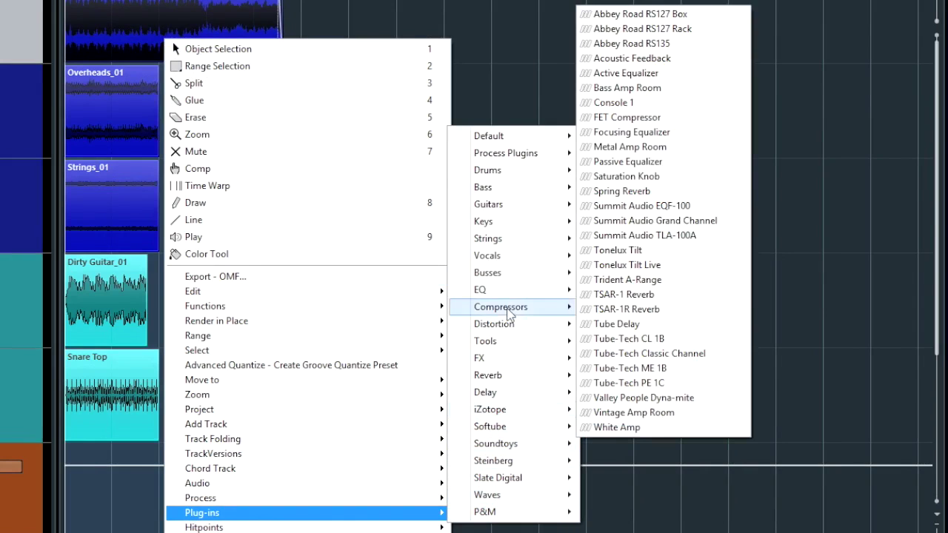
{"action": "mouse_move", "coordinate": [509, 137]}
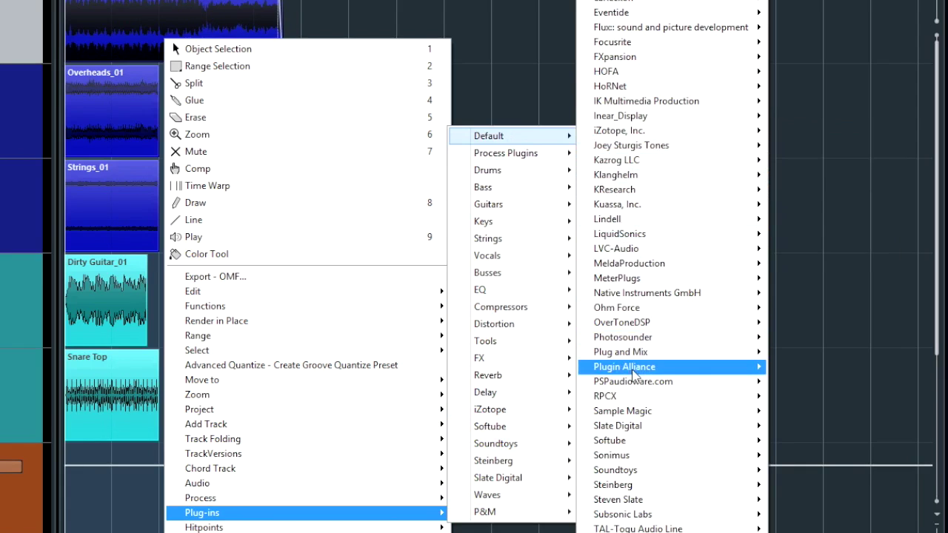
{"action": "mouse_move", "coordinate": [636, 383]}
{"action": "mouse_move", "coordinate": [820, 391]}
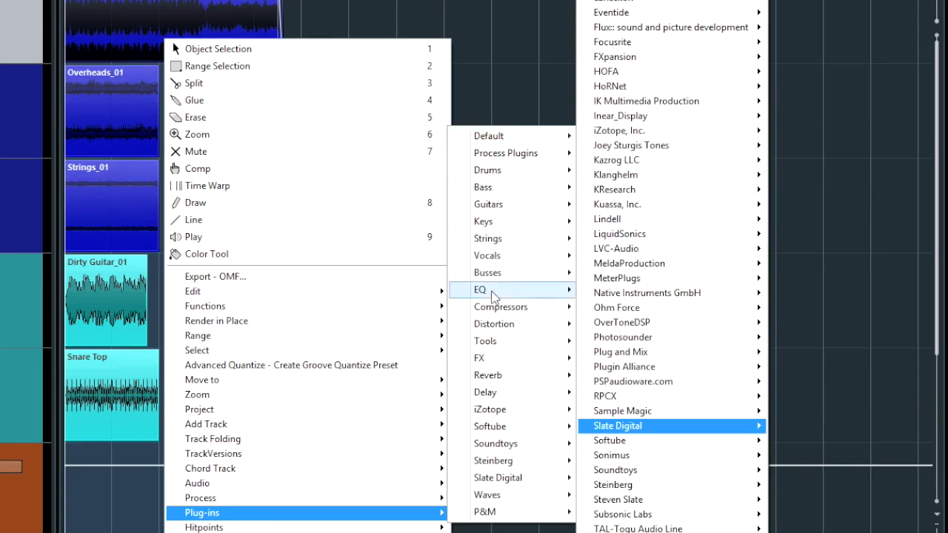
{"action": "mouse_move", "coordinate": [488, 163]}
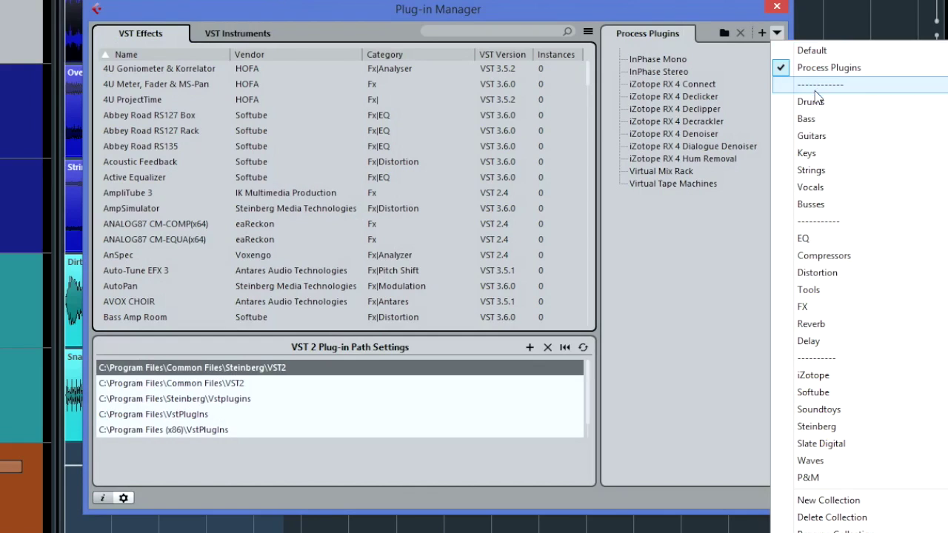
Select the dashed divider as the active collection, showing it is an empty separator
{"action": "left_click", "coordinate": [811, 85]}
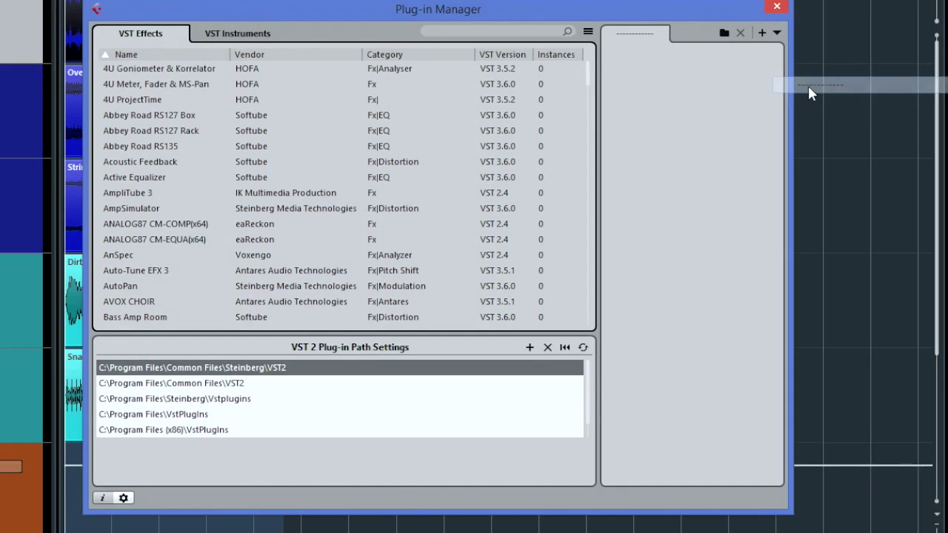
{"action": "left_click", "coordinate": [777, 33]}
{"action": "mouse_move", "coordinate": [825, 509]}
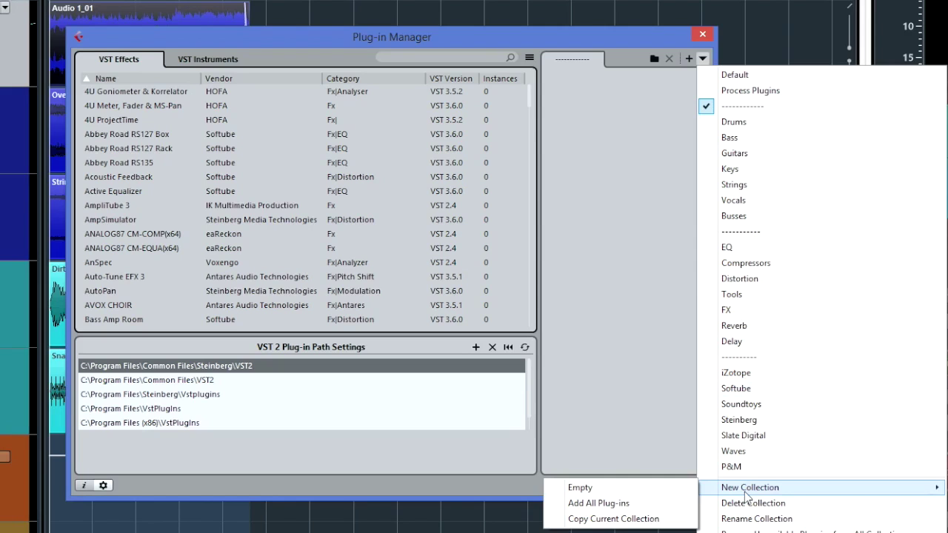
{"action": "left_click", "coordinate": [631, 375]}
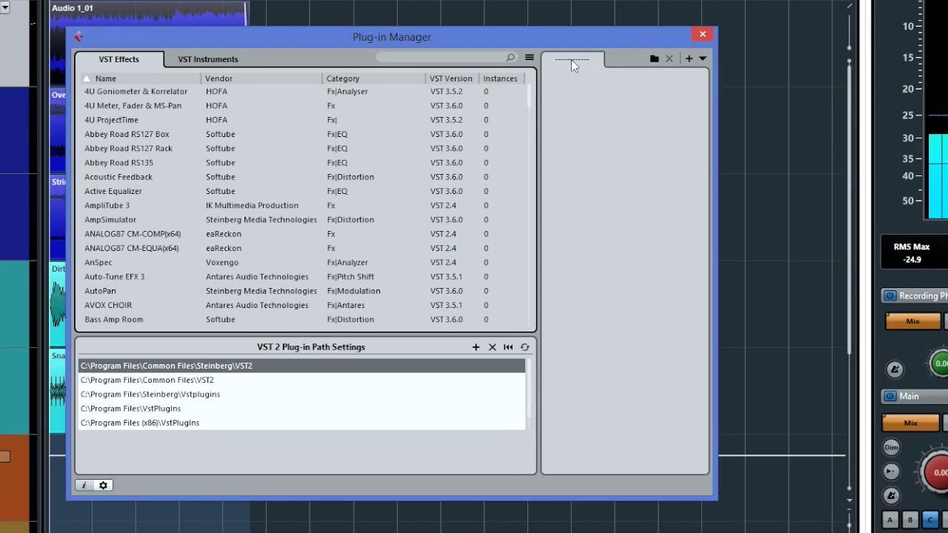
{"action": "left_click", "coordinate": [702, 59]}
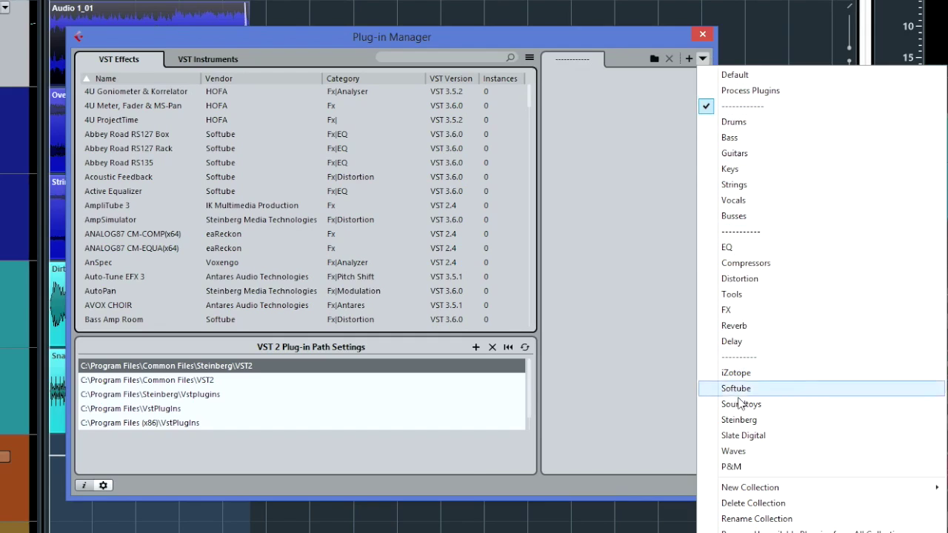
Step through the Drums and Busses collections, then display the EQ collection's equalizers
{"action": "left_click", "coordinate": [737, 123]}
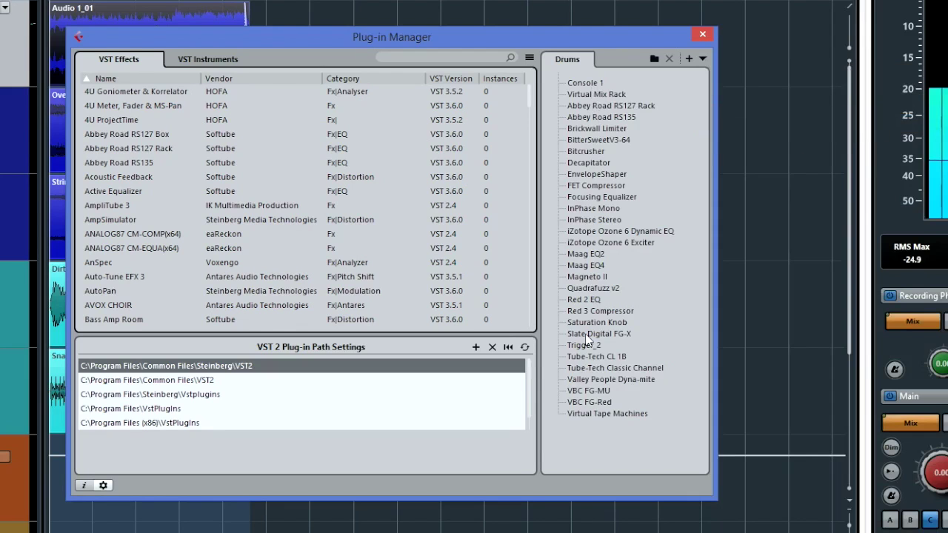
{"action": "left_click", "coordinate": [700, 60]}
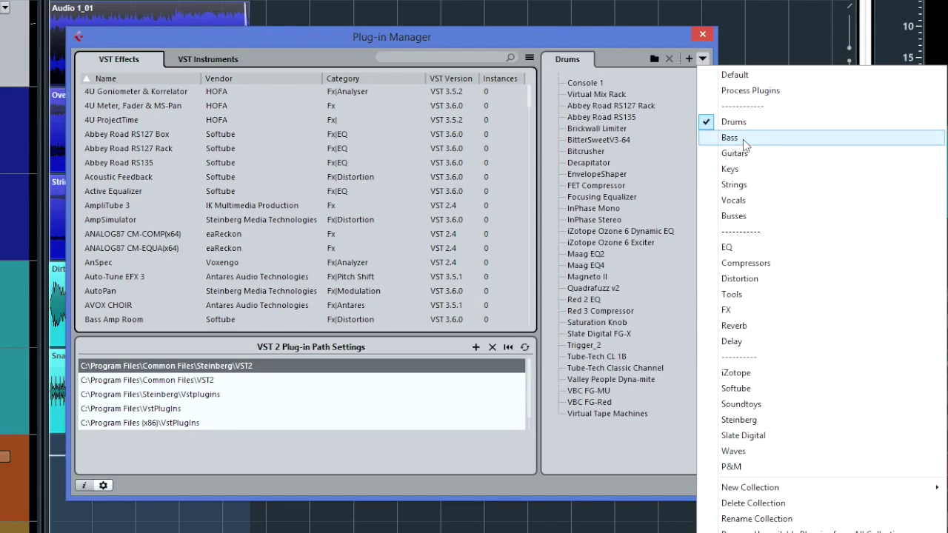
{"action": "left_click", "coordinate": [737, 216]}
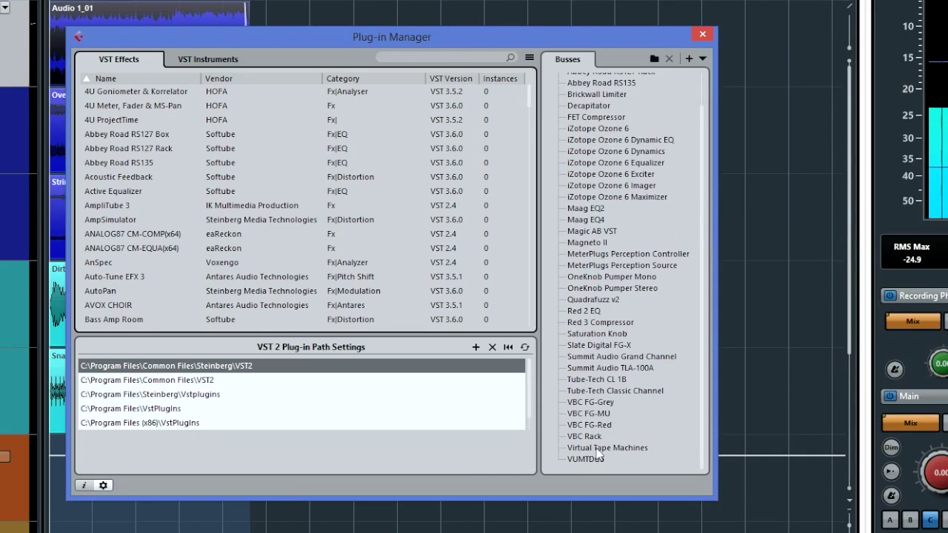
{"action": "left_click", "coordinate": [702, 60]}
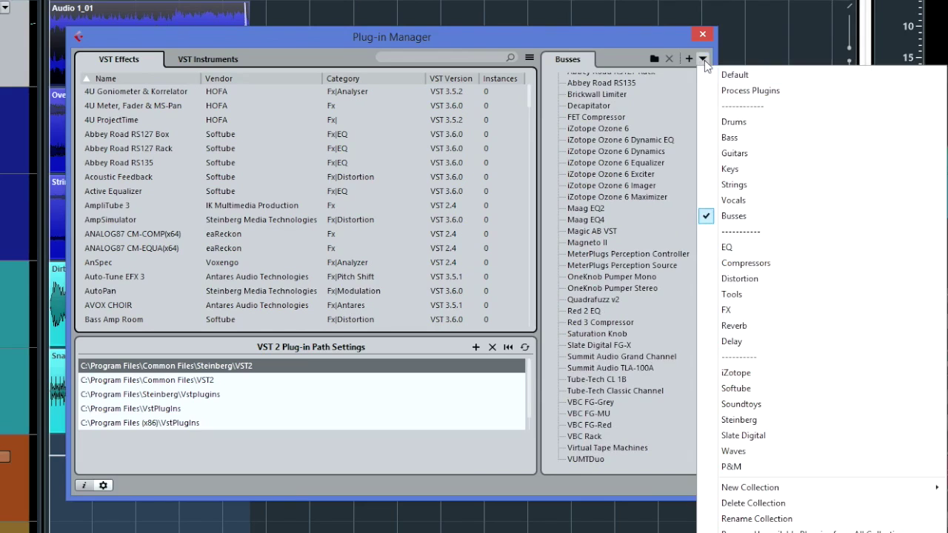
{"action": "left_click", "coordinate": [735, 252]}
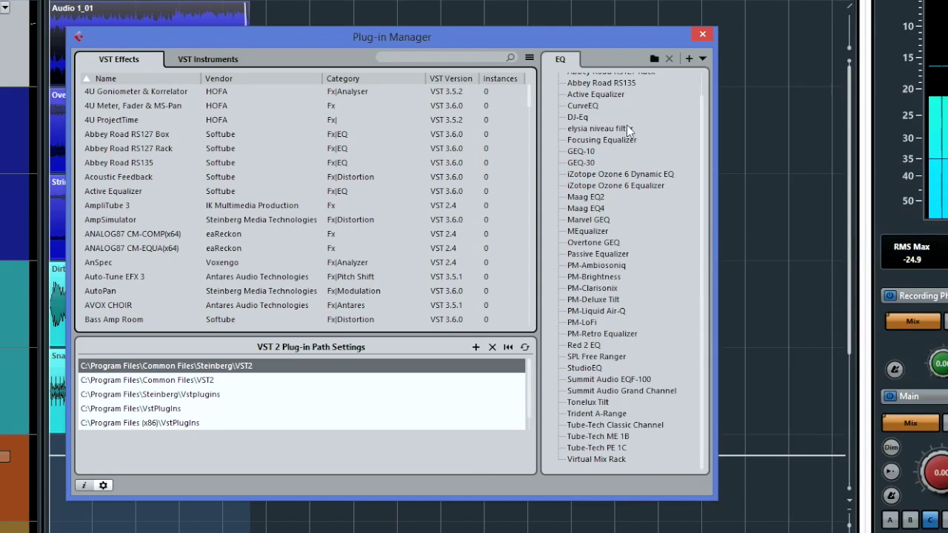
{"action": "scroll", "coordinate": [626, 128], "scroll_direction": "up", "scroll_amount": 1}
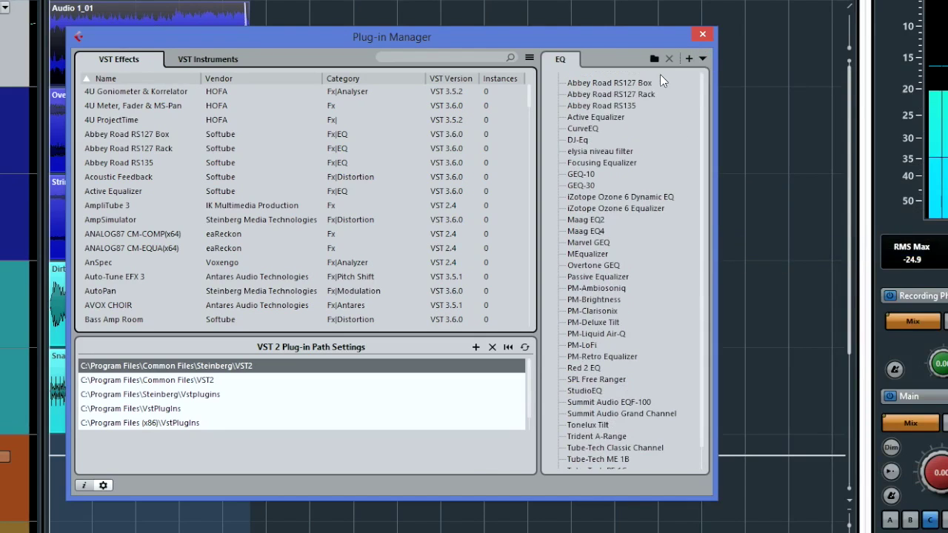
{"action": "left_click", "coordinate": [703, 59]}
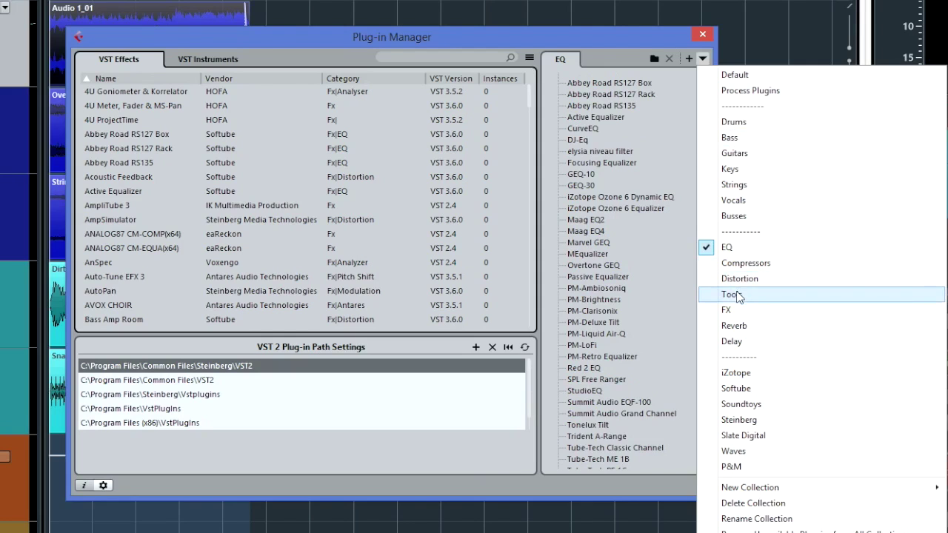
Cycle through the Tools, FX, iZotope, P&M and Waves collections, ending on Waves
{"action": "left_click", "coordinate": [730, 294]}
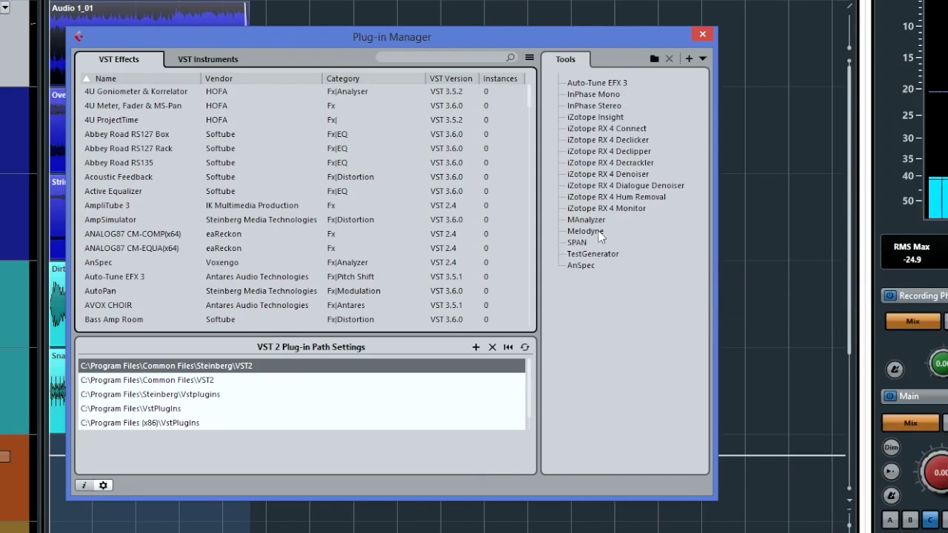
{"action": "left_click", "coordinate": [702, 59]}
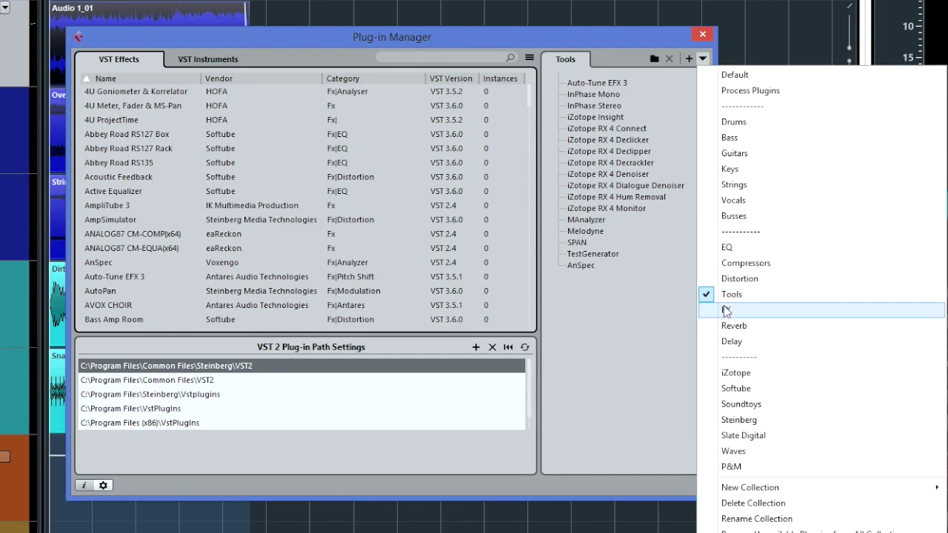
{"action": "left_click", "coordinate": [726, 311]}
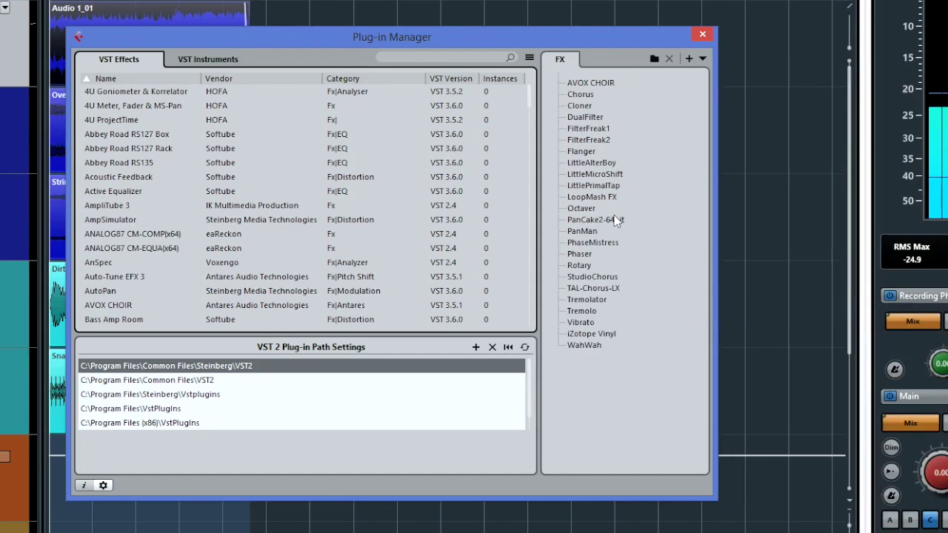
{"action": "left_click", "coordinate": [702, 59]}
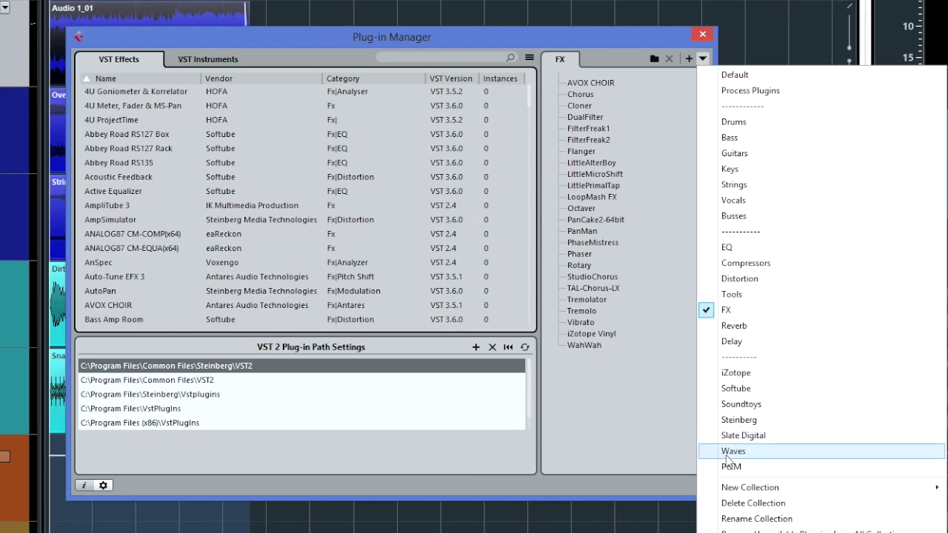
{"action": "left_click", "coordinate": [741, 379]}
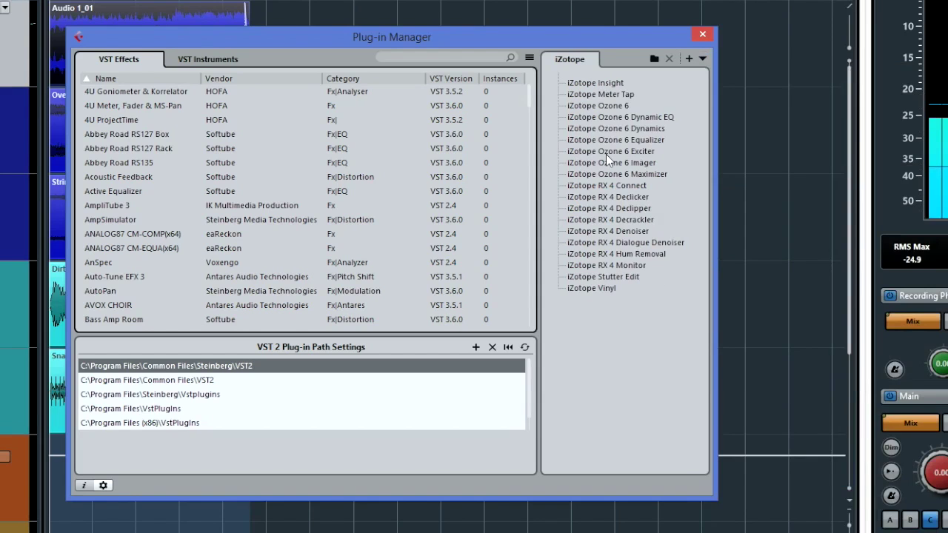
{"action": "left_click", "coordinate": [703, 59]}
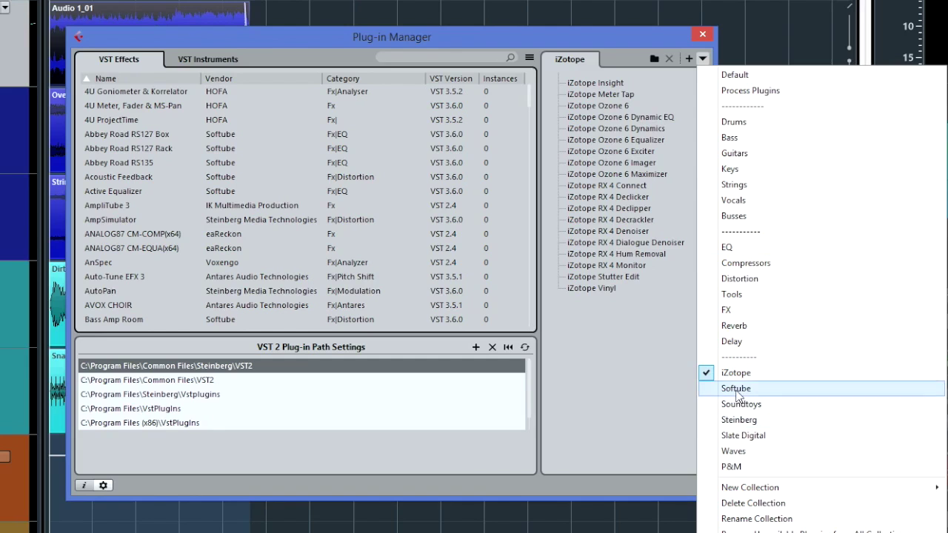
{"action": "left_click", "coordinate": [731, 466]}
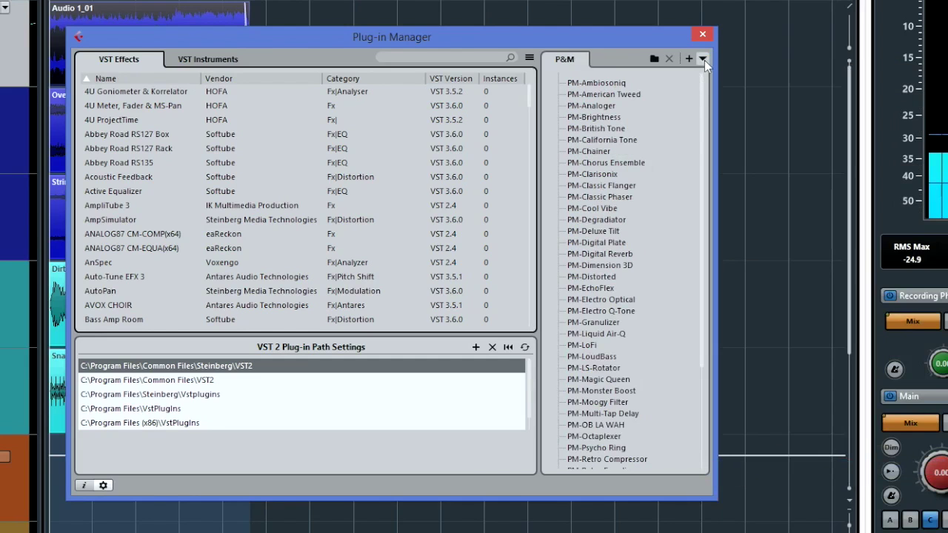
{"action": "left_click", "coordinate": [702, 58]}
{"action": "left_click", "coordinate": [733, 453]}
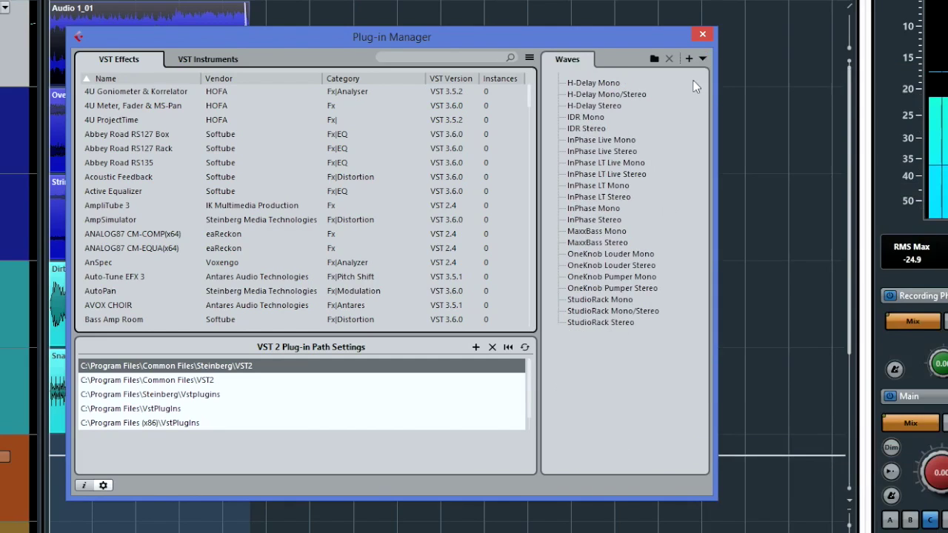
{"action": "left_click", "coordinate": [702, 59]}
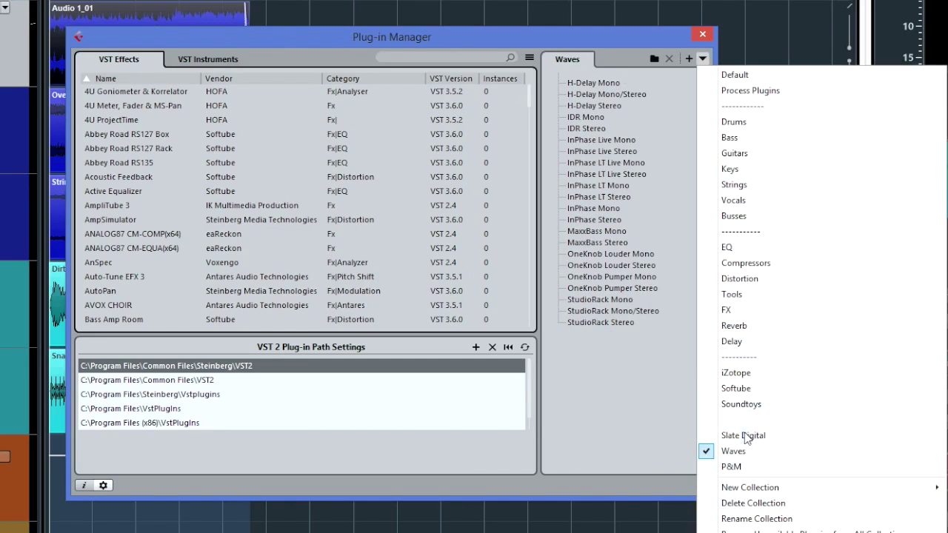
Close the Plug-in Manager and open Stereo Audio 1's channel settings window
{"action": "left_click", "coordinate": [702, 35]}
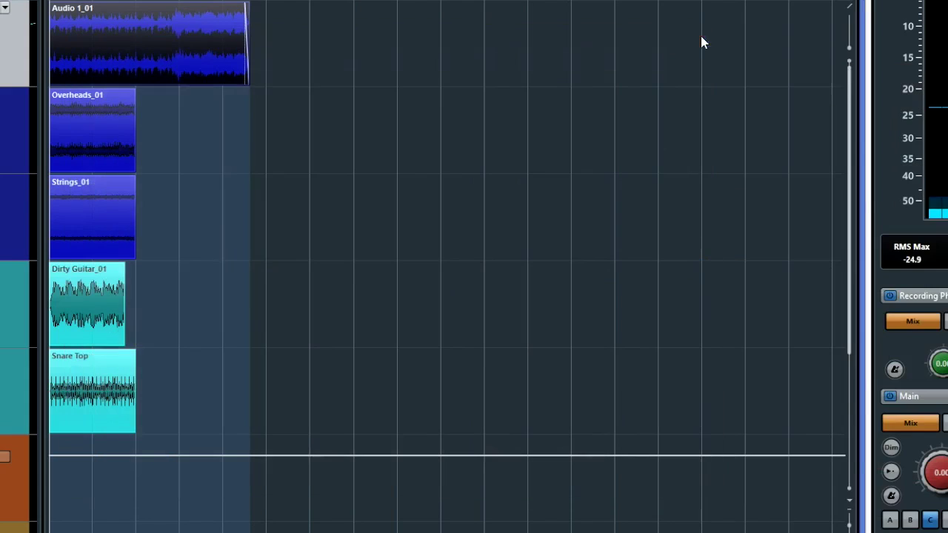
{"action": "left_click", "coordinate": [32, 23]}
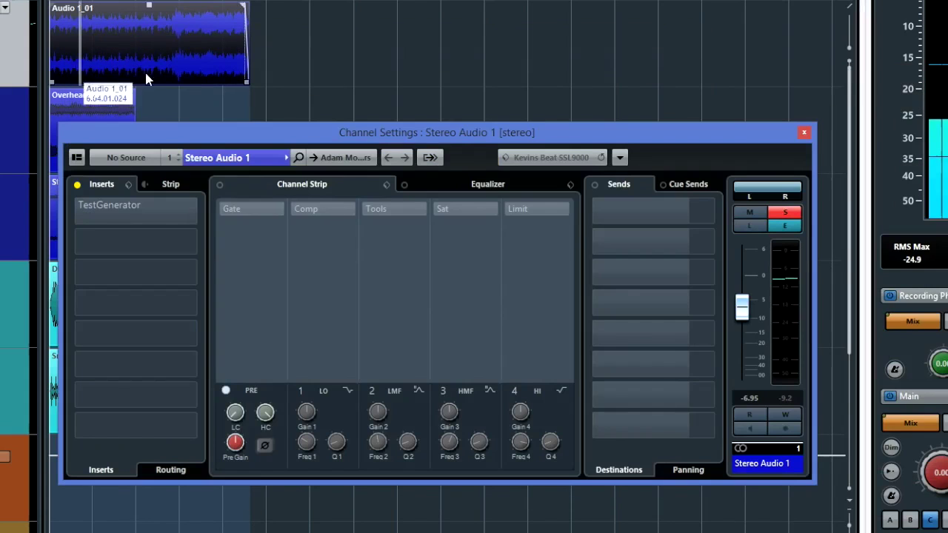
{"action": "left_click_drag", "start_coordinate": [213, 138], "coordinate": [218, 77]}
Open the second insert slot's plug-in list, searching 'str' then clearing the search
{"action": "mouse_move", "coordinate": [188, 173]}
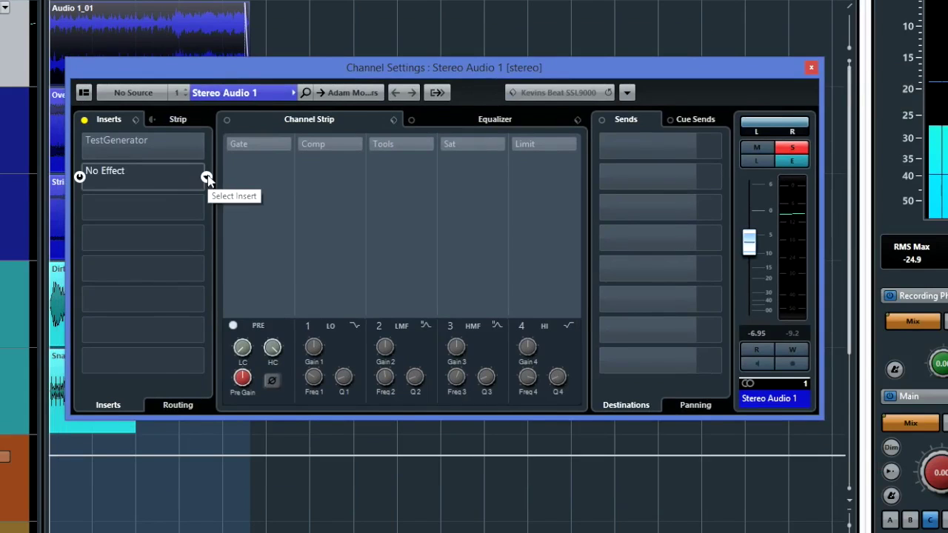
{"action": "left_click", "coordinate": [207, 180]}
{"action": "left_click", "coordinate": [205, 180]}
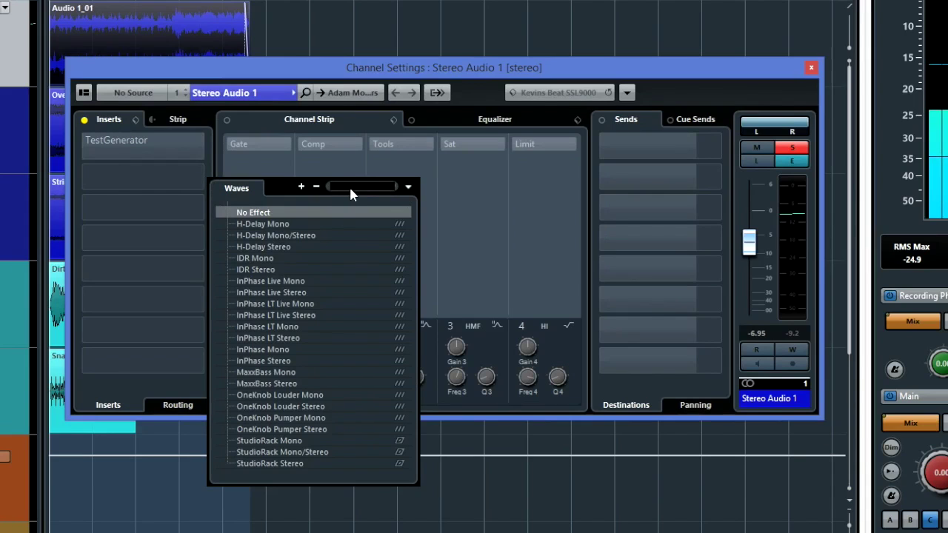
{"action": "type", "text": "str"}
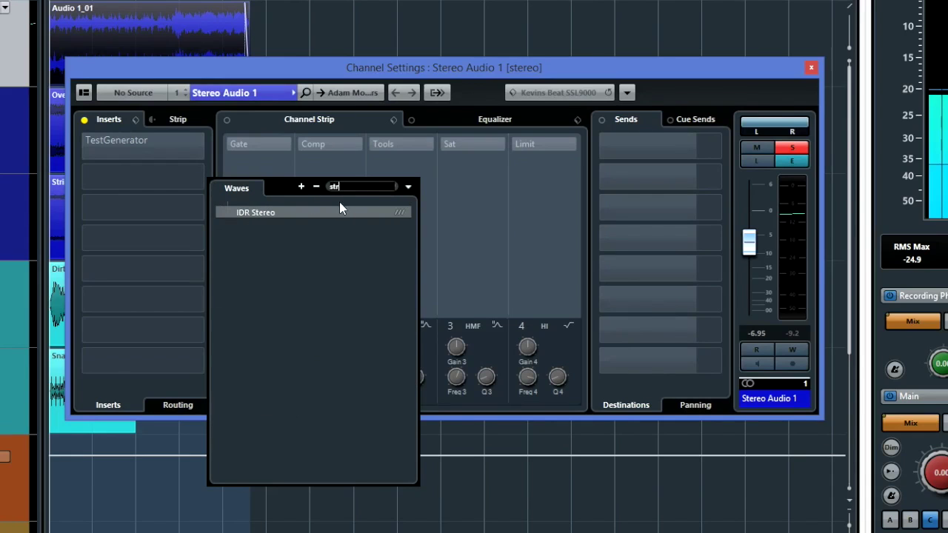
{"action": "key", "text": "BackSpace"}
{"action": "key", "text": "BackSpace"}
{"action": "key", "text": "BackSpace"}
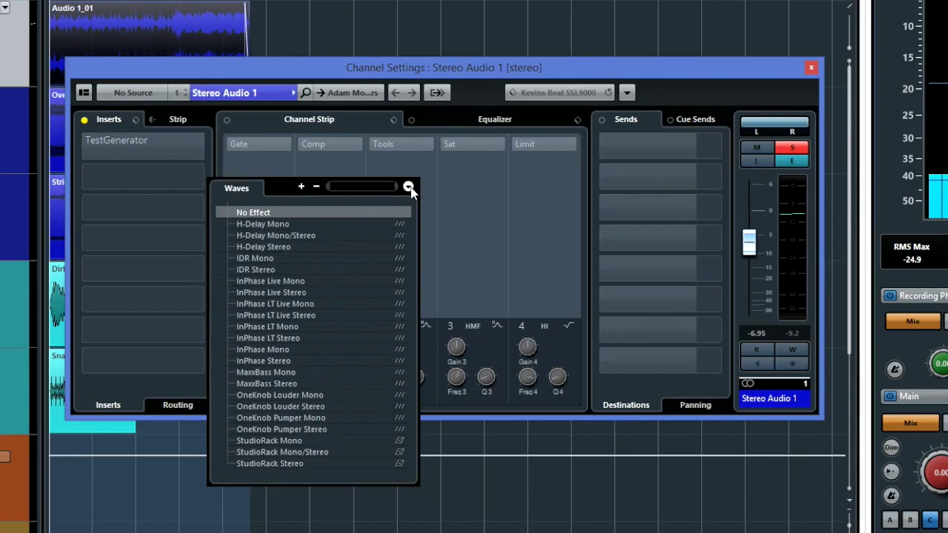
Browse the insert picker's Default and Process Plugins collections
{"action": "left_click", "coordinate": [408, 187]}
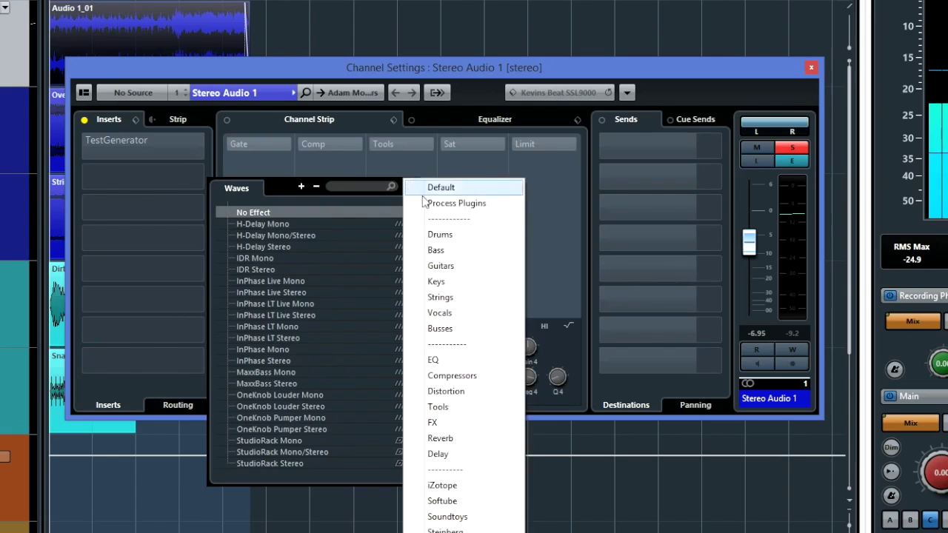
{"action": "left_click", "coordinate": [439, 189]}
{"action": "scroll", "coordinate": [301, 263], "scroll_direction": "down", "scroll_amount": 12}
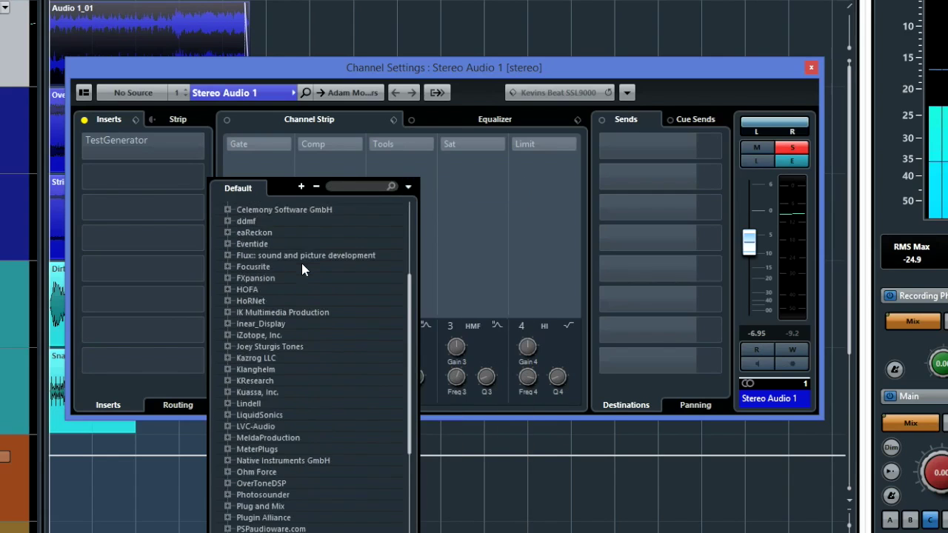
{"action": "scroll", "coordinate": [301, 263], "scroll_direction": "up", "scroll_amount": 12}
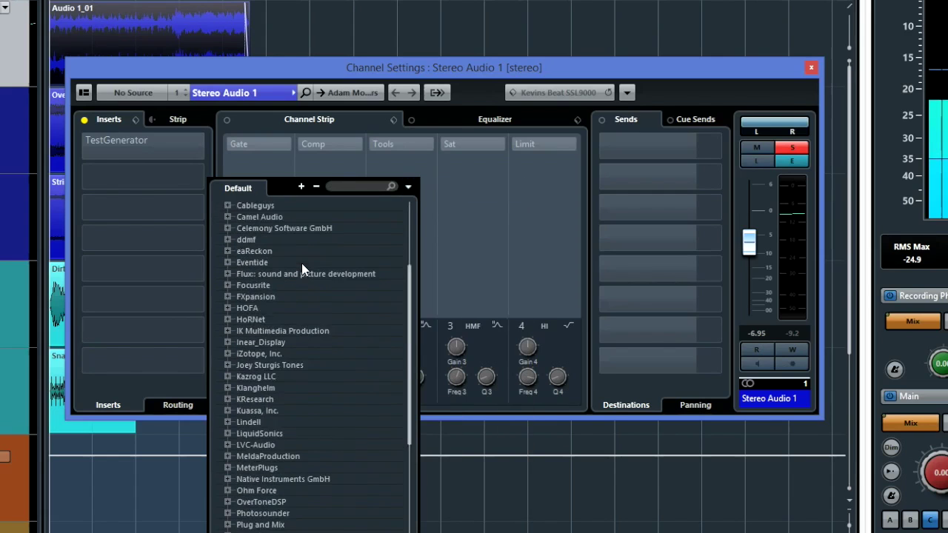
{"action": "left_click", "coordinate": [408, 187]}
{"action": "left_click", "coordinate": [442, 203]}
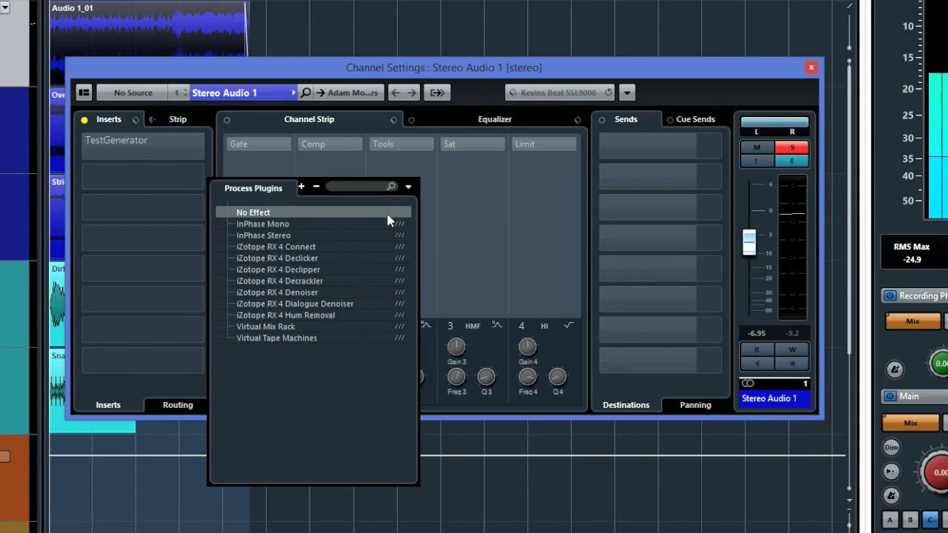
Load Abbey Road RS135 from the Vocals collection into insert slot 2
{"action": "left_click", "coordinate": [408, 187]}
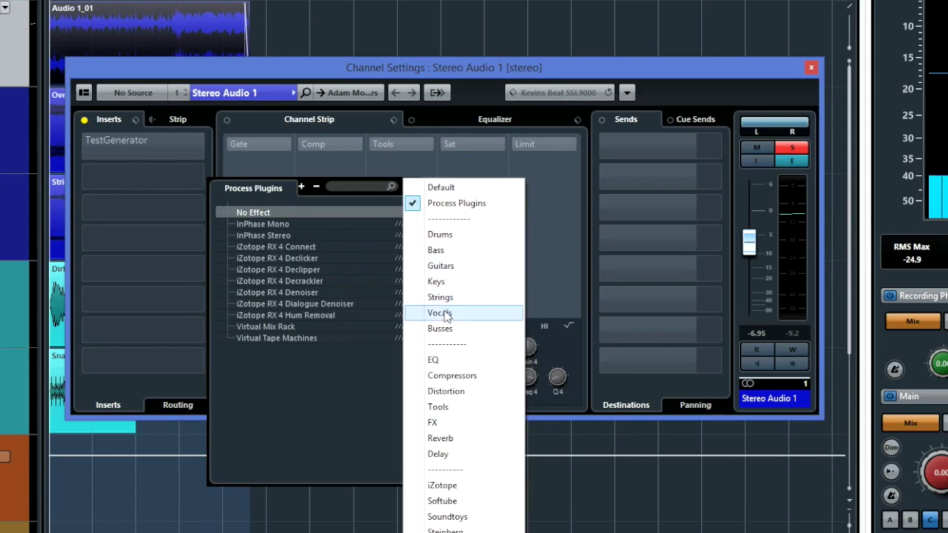
{"action": "left_click", "coordinate": [443, 313]}
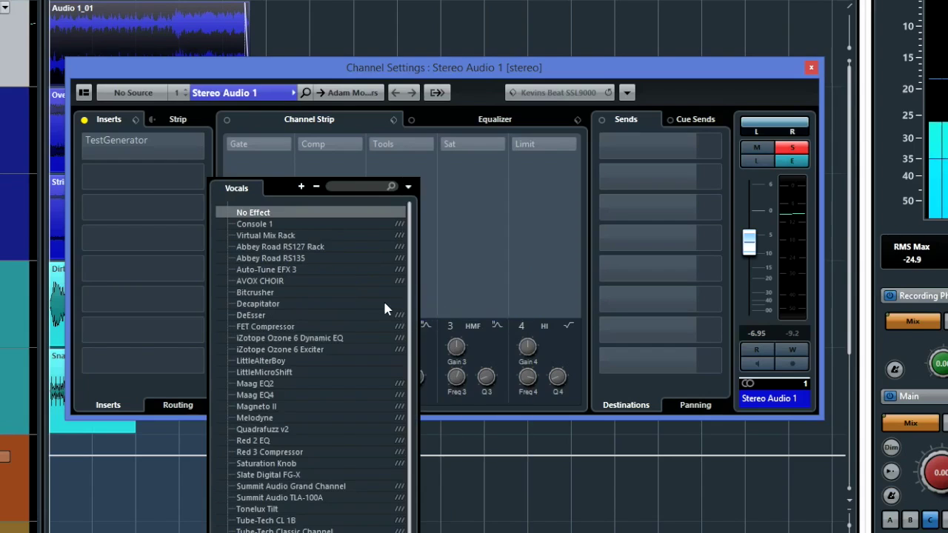
{"action": "scroll", "coordinate": [383, 299], "scroll_direction": "down", "scroll_amount": 1}
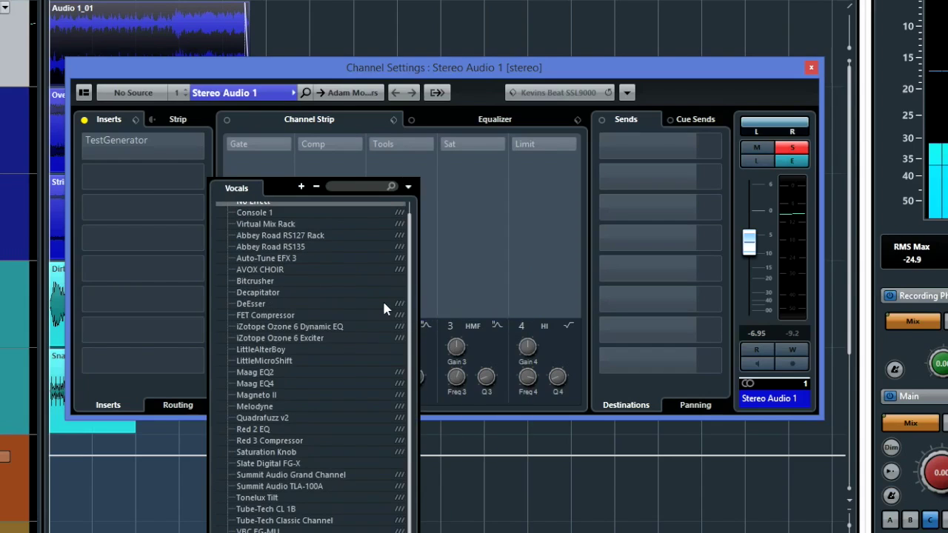
{"action": "left_click", "coordinate": [260, 248]}
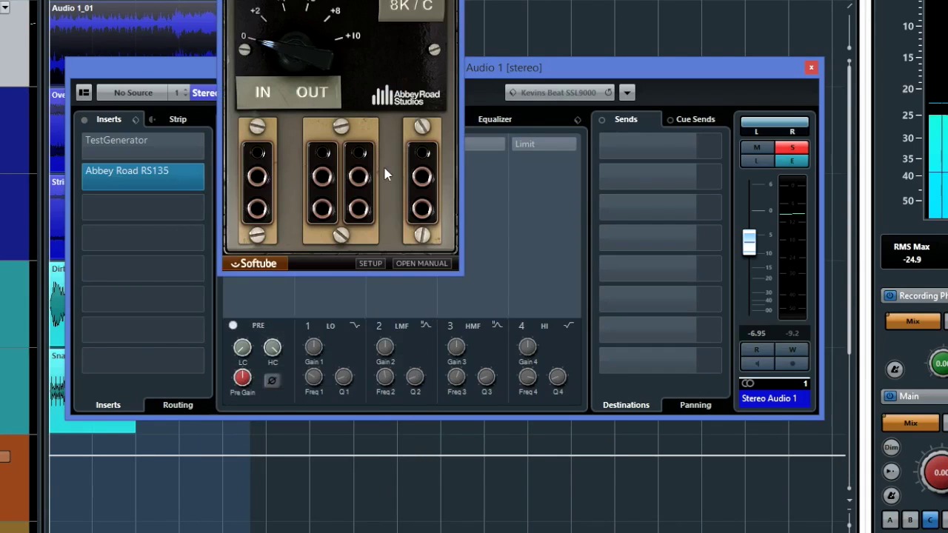
{"action": "left_click", "coordinate": [190, 171]}
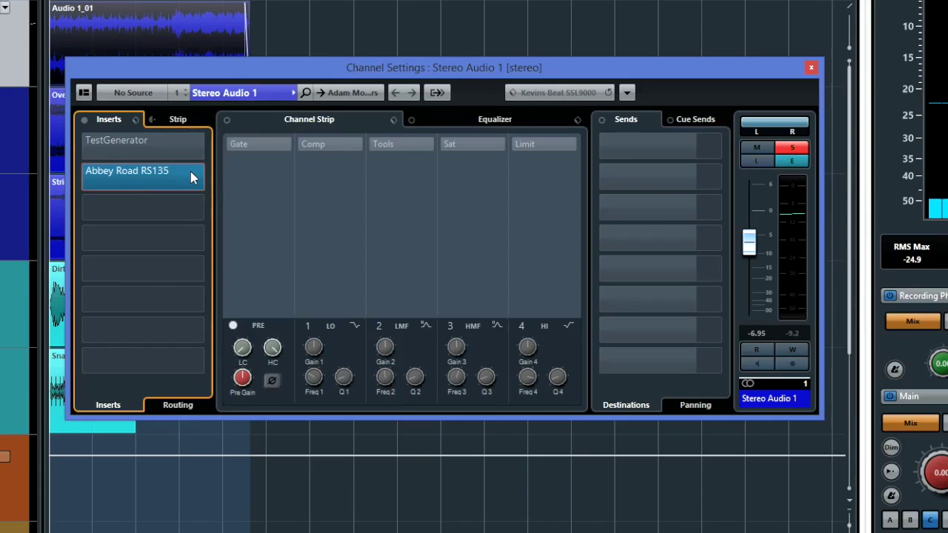
Open the empty third insert's plug-in list and browse Vocals, then Busses
{"action": "left_click", "coordinate": [194, 211]}
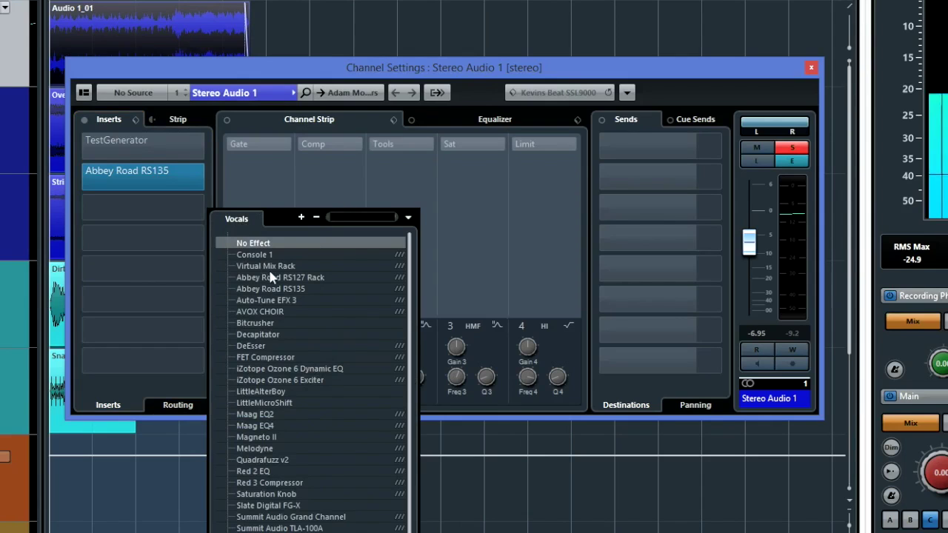
{"action": "scroll", "coordinate": [291, 316], "scroll_direction": "down", "scroll_amount": 1}
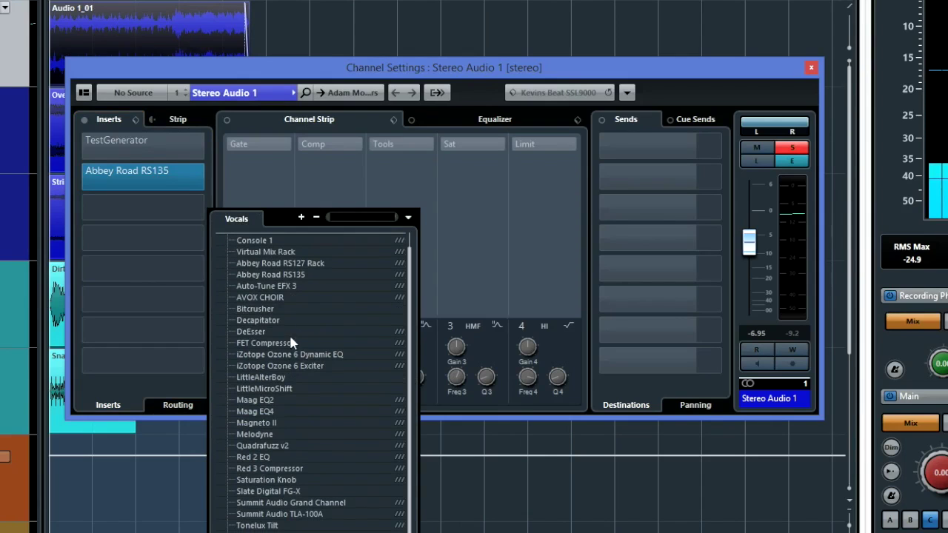
{"action": "scroll", "coordinate": [311, 273], "scroll_direction": "up", "scroll_amount": 1}
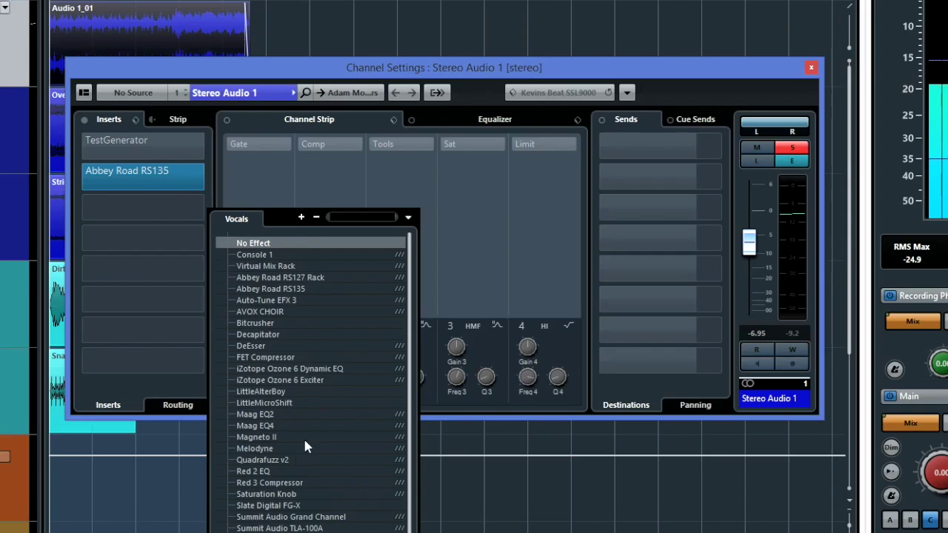
{"action": "scroll", "coordinate": [256, 447], "scroll_direction": "down", "scroll_amount": 1}
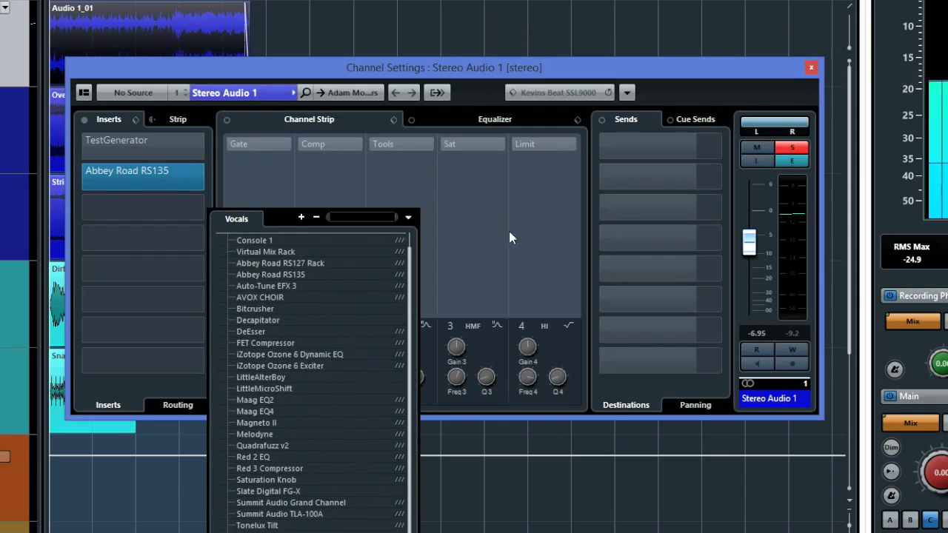
{"action": "left_click", "coordinate": [408, 218]}
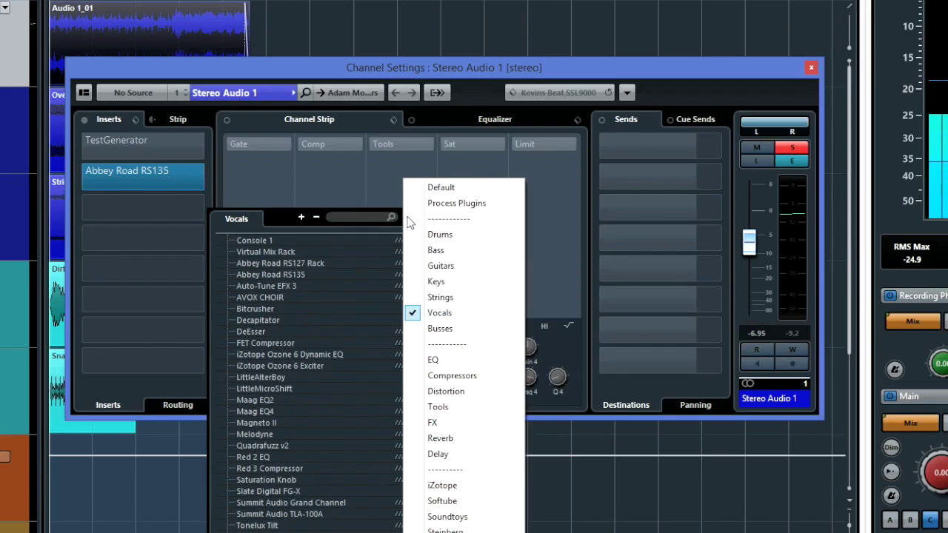
{"action": "left_click", "coordinate": [442, 328]}
{"action": "scroll", "coordinate": [296, 348], "scroll_direction": "down", "scroll_amount": 6}
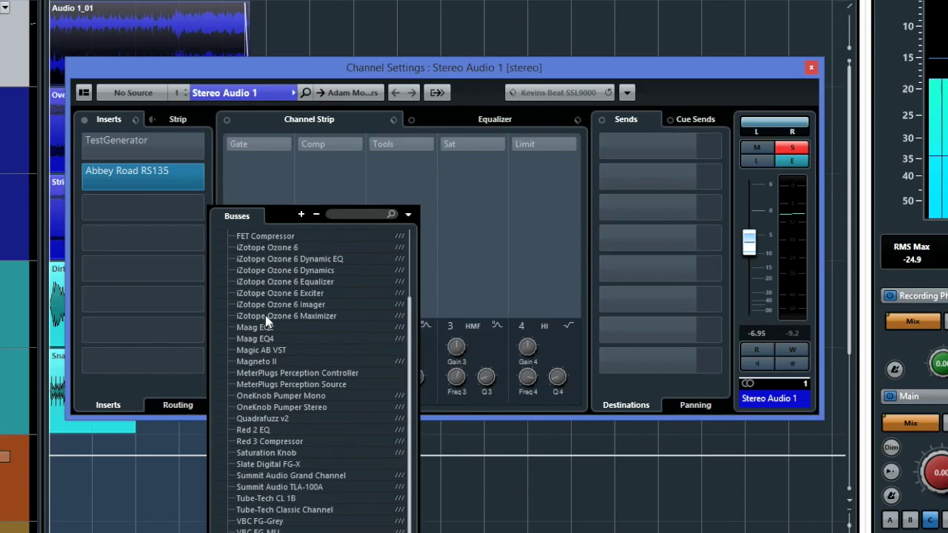
{"action": "scroll", "coordinate": [266, 320], "scroll_direction": "up", "scroll_amount": 7}
Switch the list to the Default collection, then dismiss it leaving the slot empty
{"action": "left_click", "coordinate": [408, 215]}
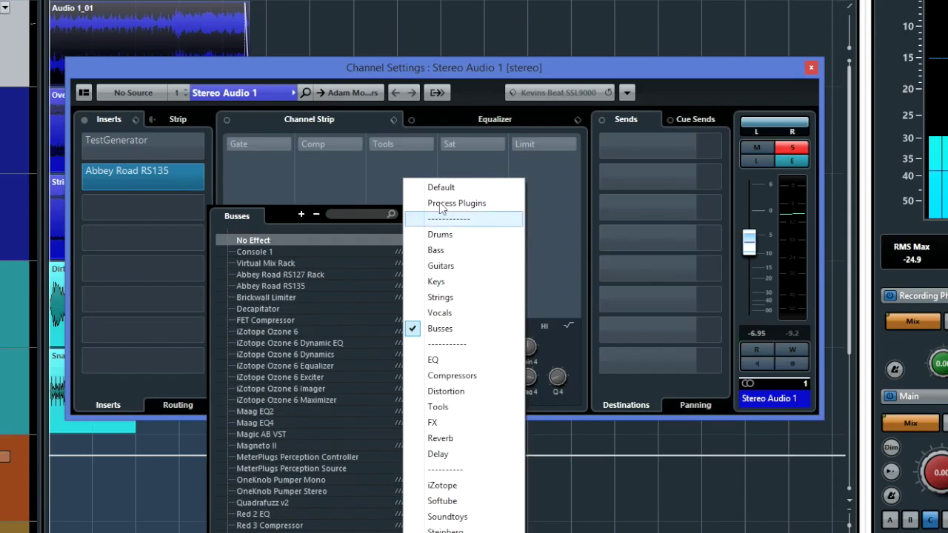
{"action": "left_click", "coordinate": [442, 188]}
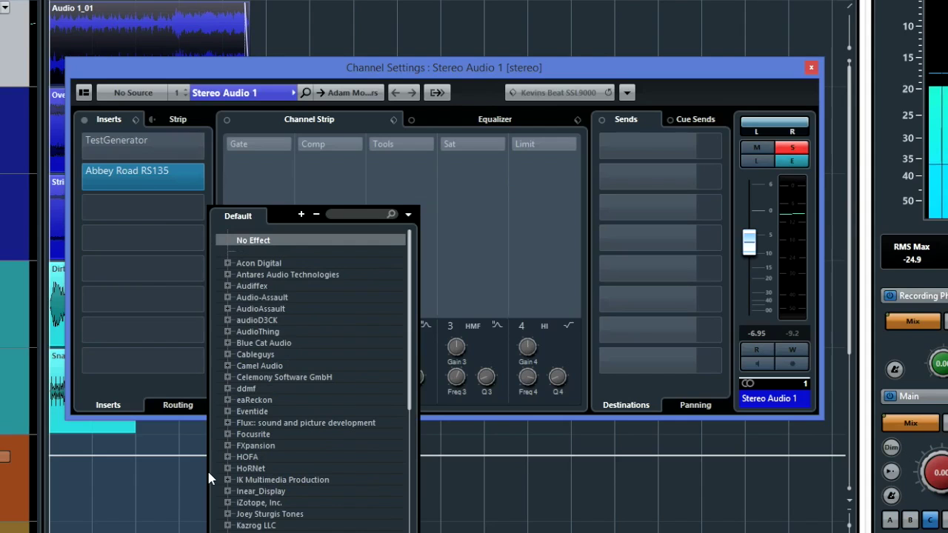
{"action": "scroll", "coordinate": [262, 472], "scroll_direction": "down", "scroll_amount": 6}
{"action": "scroll", "coordinate": [262, 469], "scroll_direction": "up", "scroll_amount": 6}
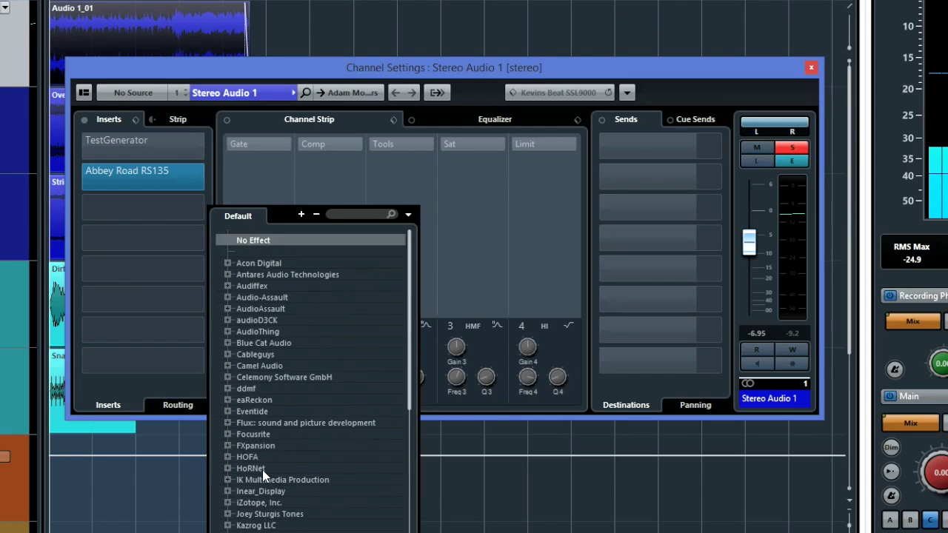
{"action": "left_click", "coordinate": [143, 189]}
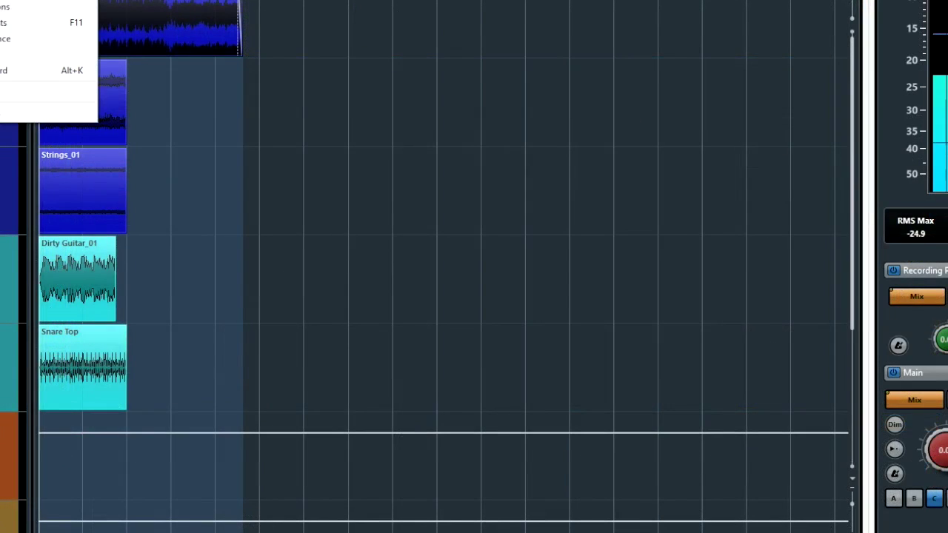
Reopen the Plug-in Manager from the Devices menu and list its saved collections
{"action": "left_click", "coordinate": [45, 54]}
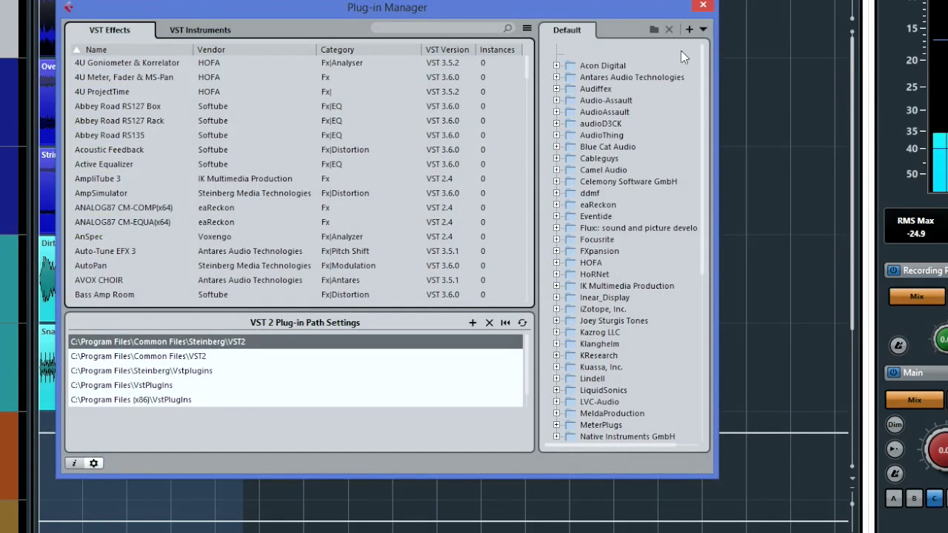
{"action": "left_click", "coordinate": [703, 29]}
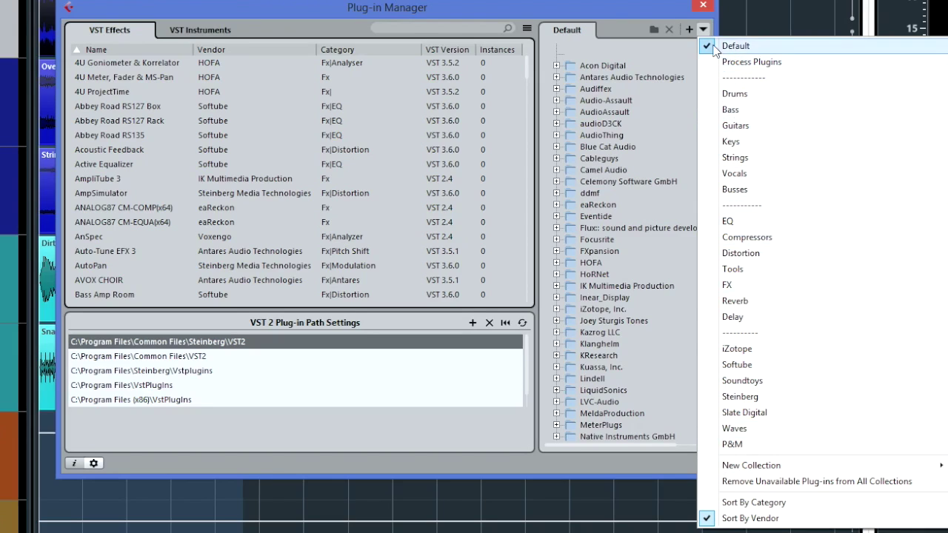
Switch to the Drums collection and try dragging Virtual Tape Machines up toward Trigger_2
{"action": "left_click", "coordinate": [734, 93]}
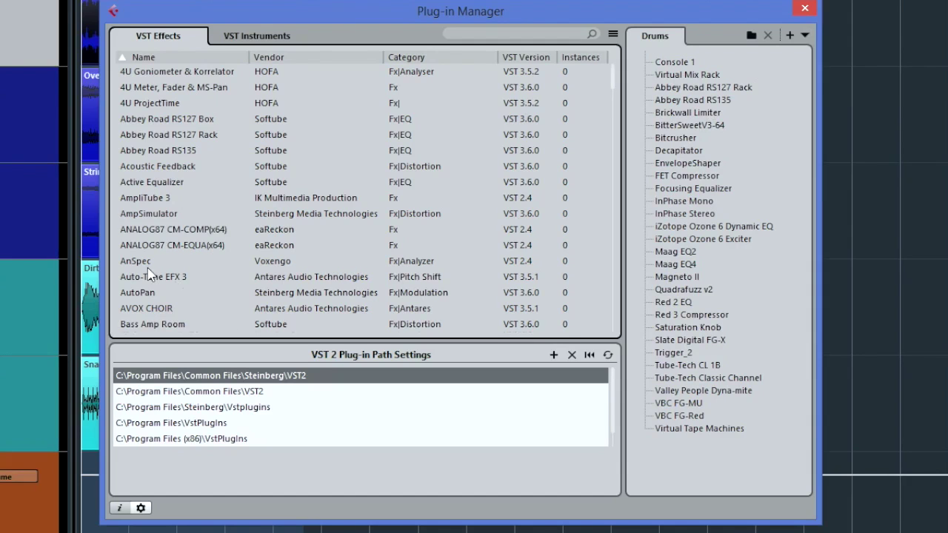
{"action": "scroll", "coordinate": [147, 274], "scroll_direction": "down", "scroll_amount": 8}
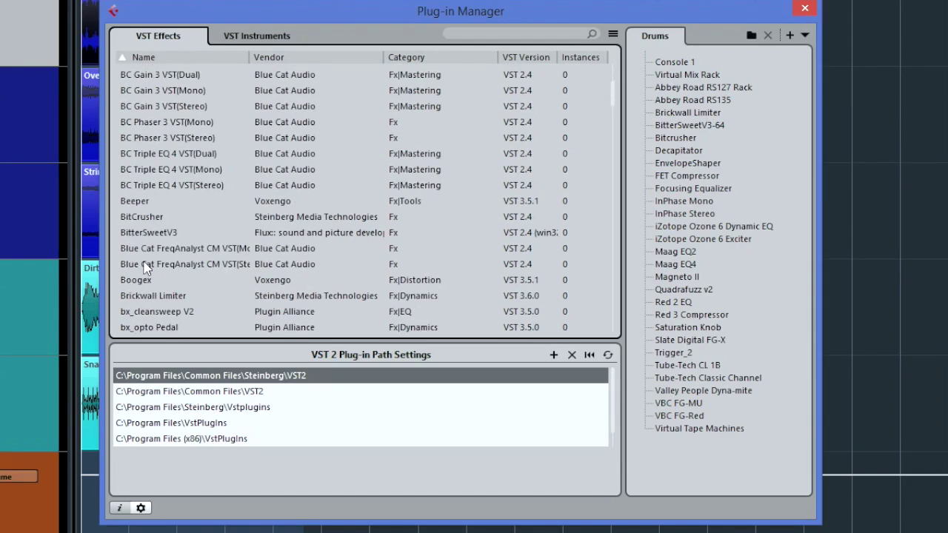
{"action": "left_click", "coordinate": [679, 430]}
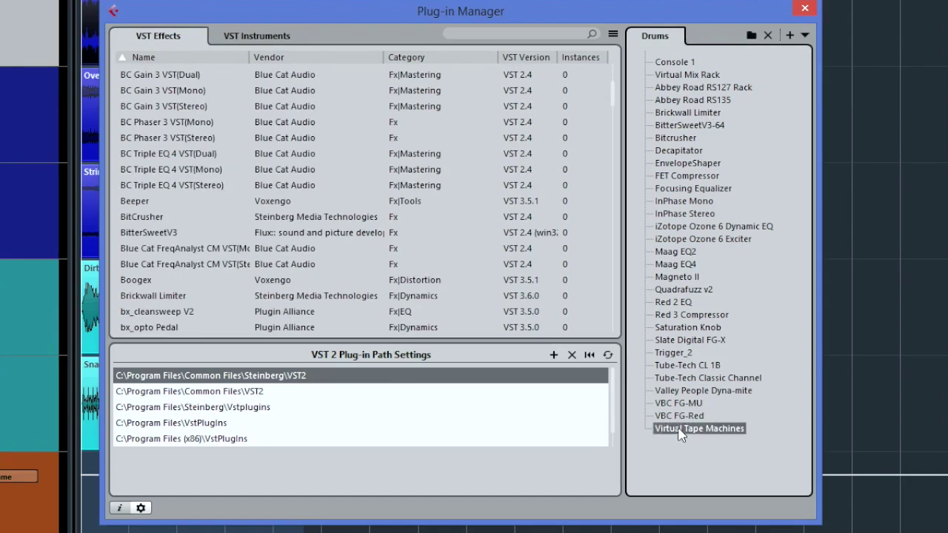
{"action": "mouse_move", "coordinate": [680, 433]}
{"action": "left_mouse_down"}
{"action": "mouse_move", "coordinate": [676, 321]}
{"action": "mouse_move", "coordinate": [686, 440]}
{"action": "left_mouse_up"}
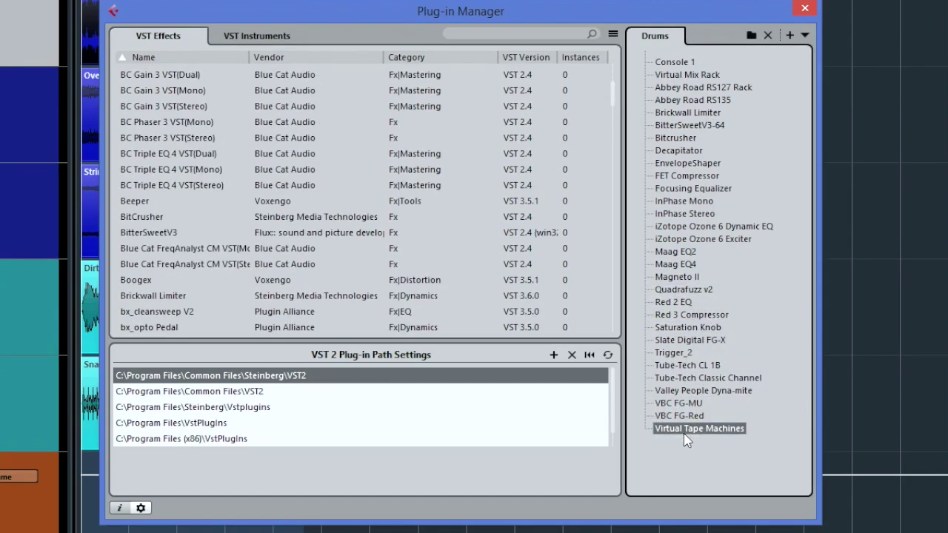
{"action": "left_click", "coordinate": [804, 36]}
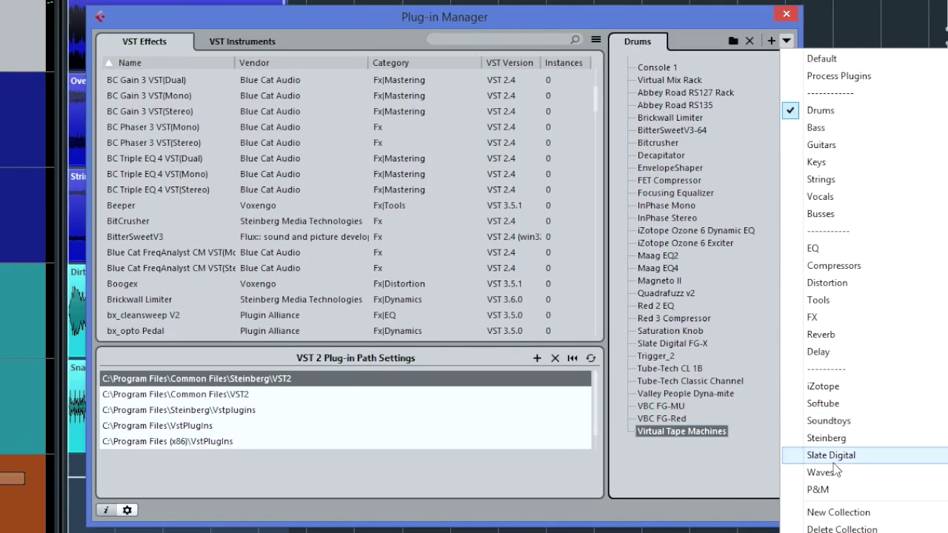
{"action": "left_click", "coordinate": [729, 40]}
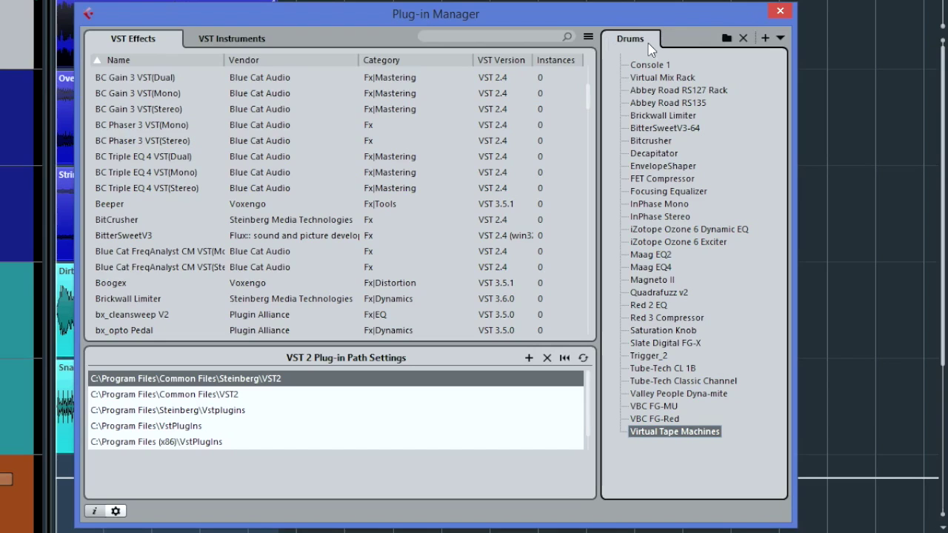
Dismiss the collections dropdown and close the Plug-in Manager window
{"action": "left_click", "coordinate": [780, 38]}
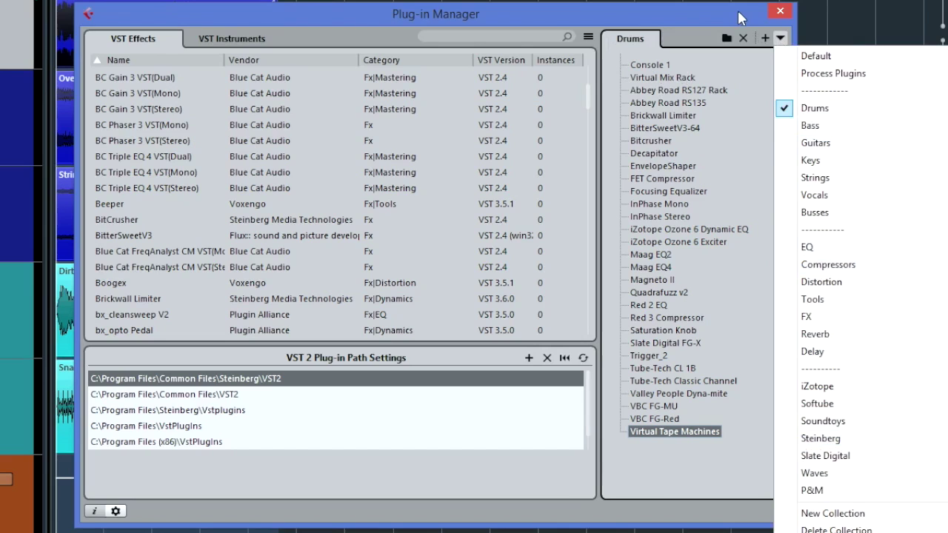
{"action": "left_click", "coordinate": [741, 16]}
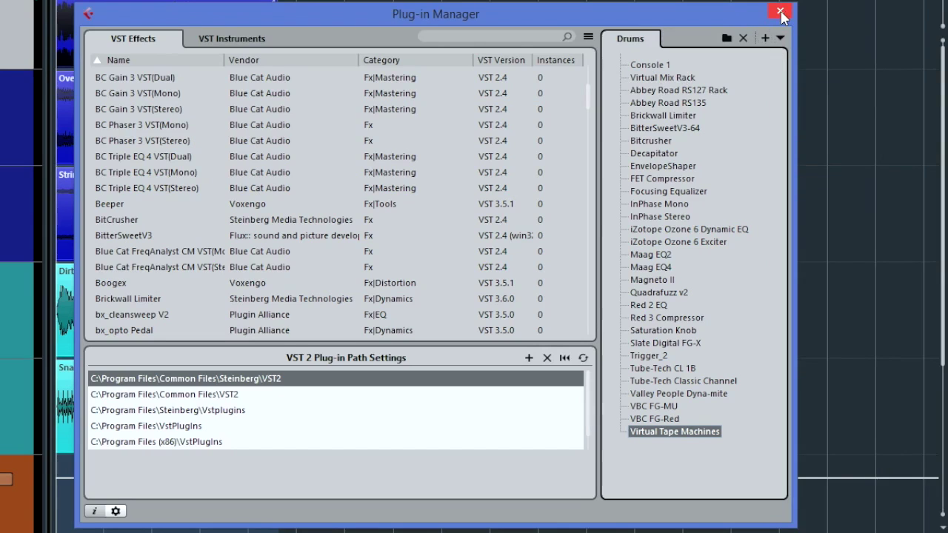
{"action": "left_click", "coordinate": [780, 14]}
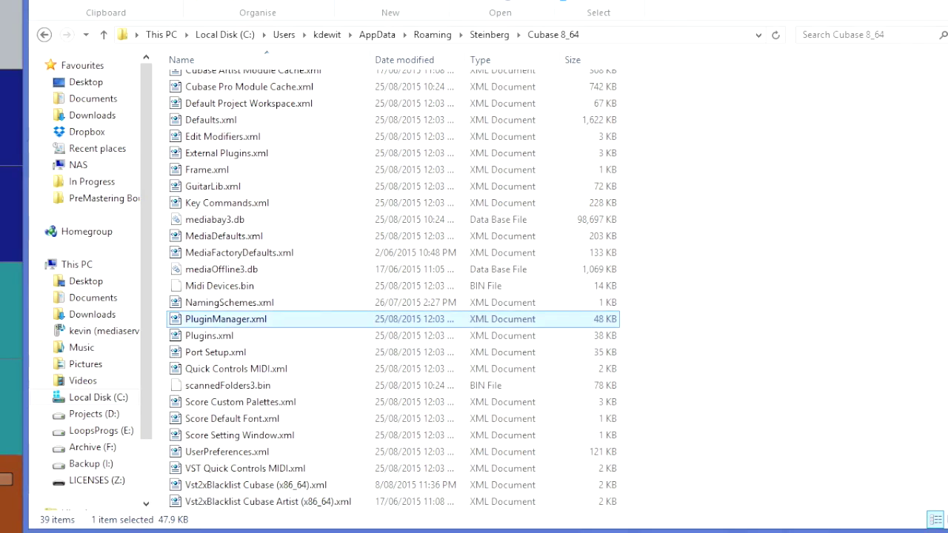
Show the full Cubase 8_64 folder path as text in the Explorer address bar
{"action": "left_click", "coordinate": [635, 34]}
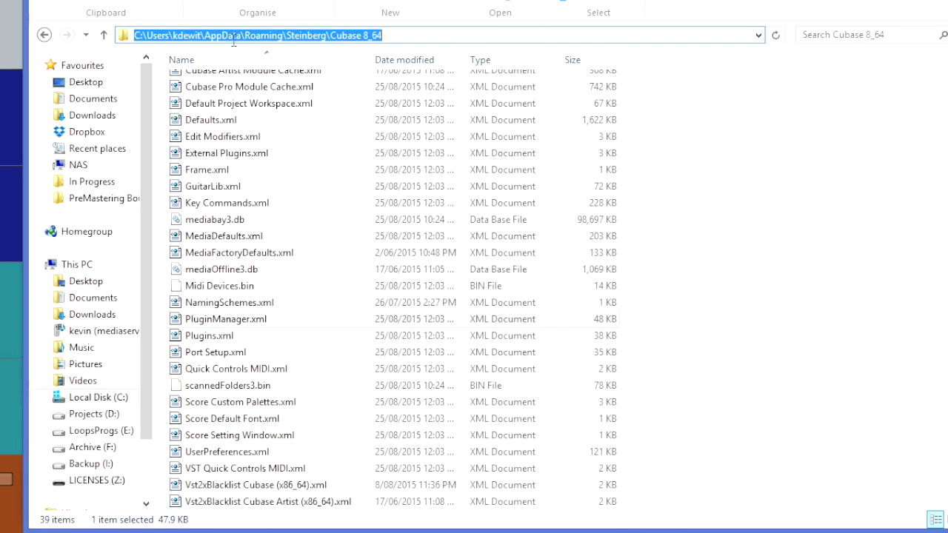
{"action": "left_click", "coordinate": [361, 1]}
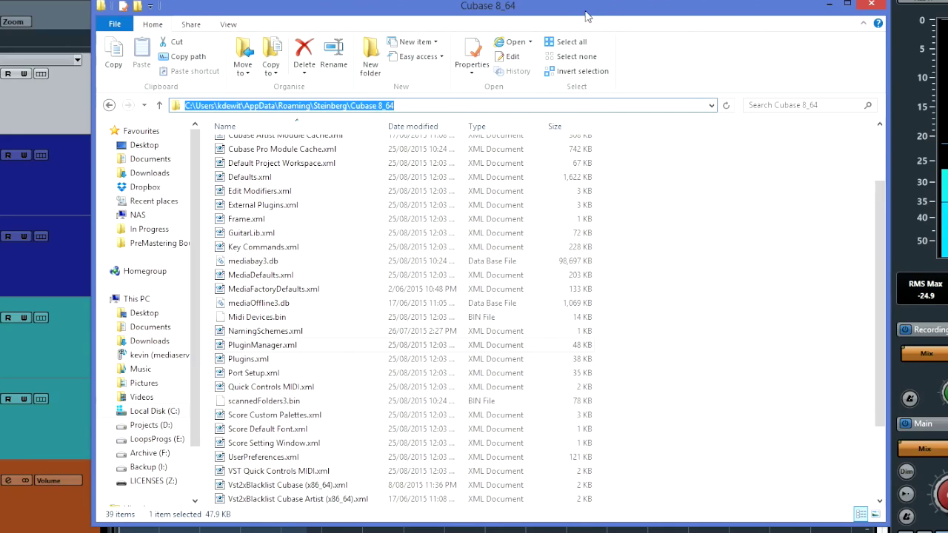
{"action": "left_click", "coordinate": [649, 332]}
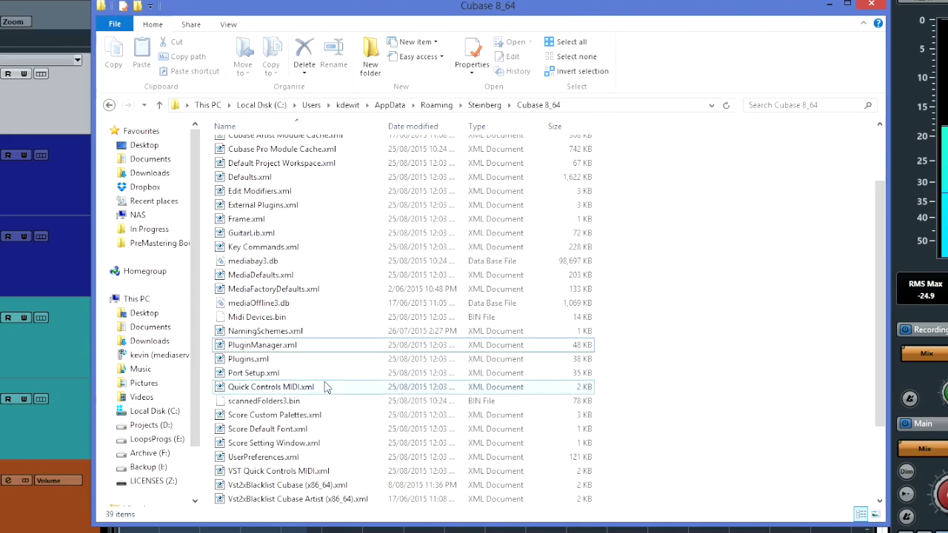
Open PluginManager.xml in Notepad using its right-click Edit command
{"action": "left_click", "coordinate": [263, 346]}
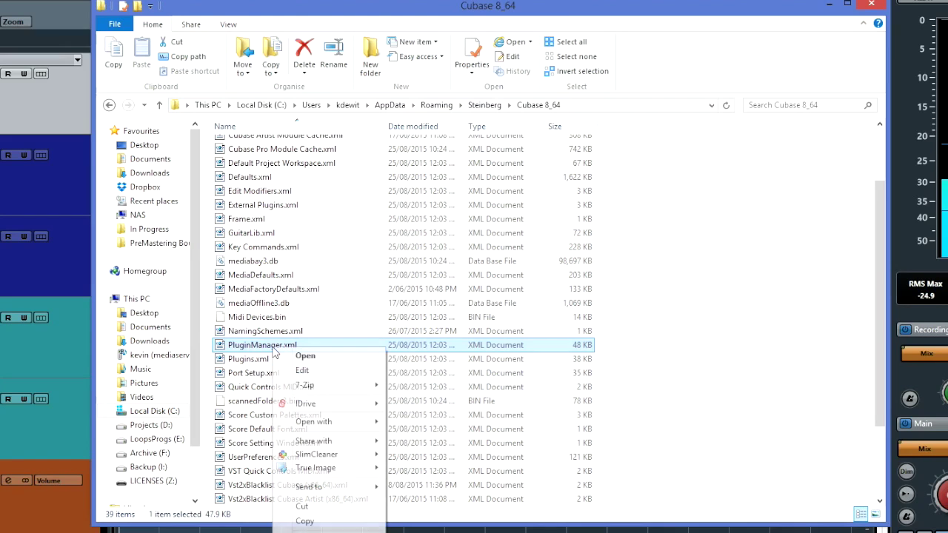
{"action": "right_click", "coordinate": [273, 350]}
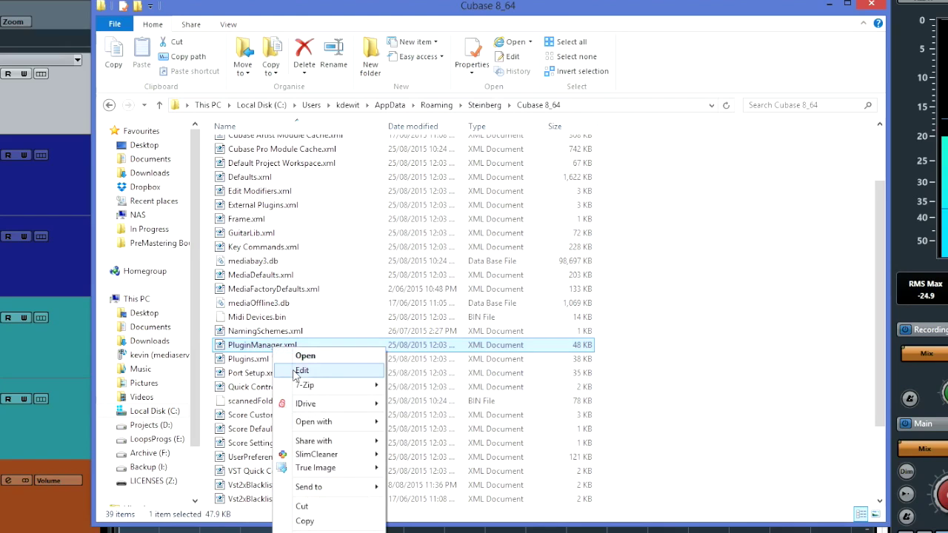
{"action": "left_click", "coordinate": [294, 370]}
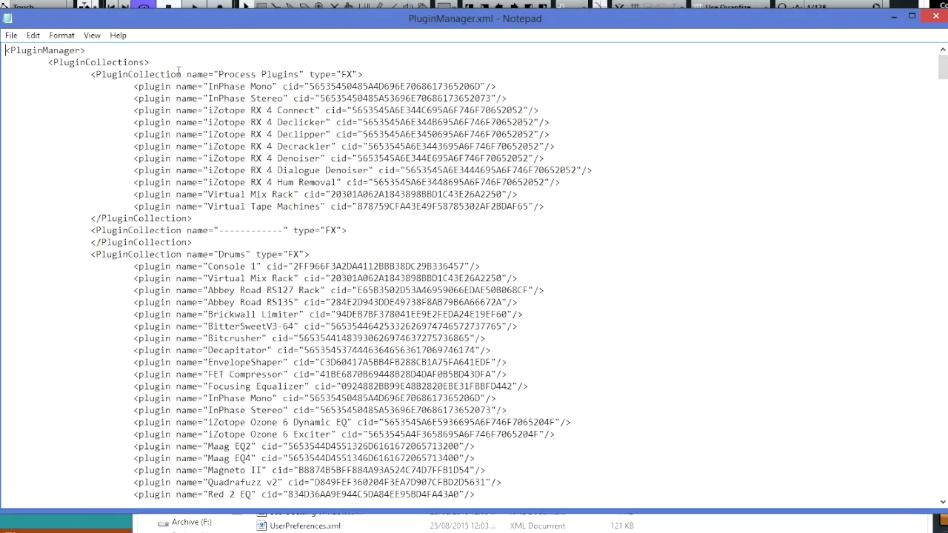
Restore the maximized Notepad window and nudge it slightly lower on screen
{"action": "scroll", "coordinate": [247, 231], "scroll_direction": "down", "scroll_amount": 20}
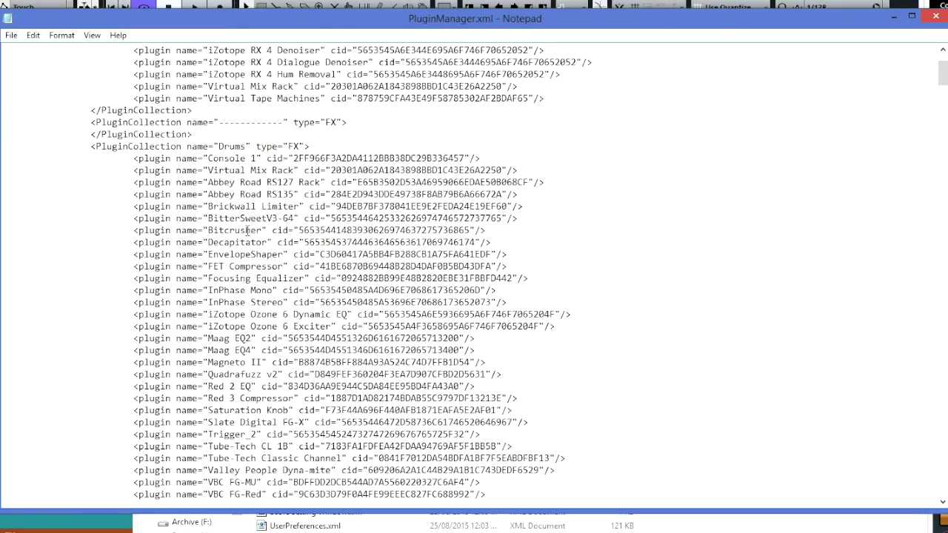
{"action": "scroll", "coordinate": [247, 230], "scroll_direction": "down", "scroll_amount": 20}
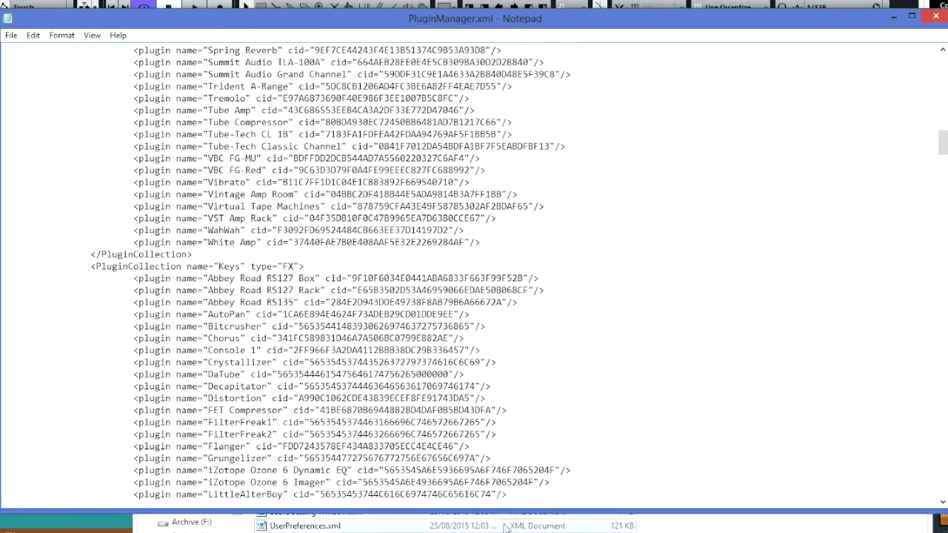
{"action": "mouse_move", "coordinate": [618, 26]}
{"action": "left_mouse_down"}
{"action": "mouse_move", "coordinate": [615, 105]}
{"action": "mouse_move", "coordinate": [570, 187]}
{"action": "mouse_move", "coordinate": [574, 119]}
{"action": "mouse_move", "coordinate": [621, 31]}
{"action": "left_mouse_up"}
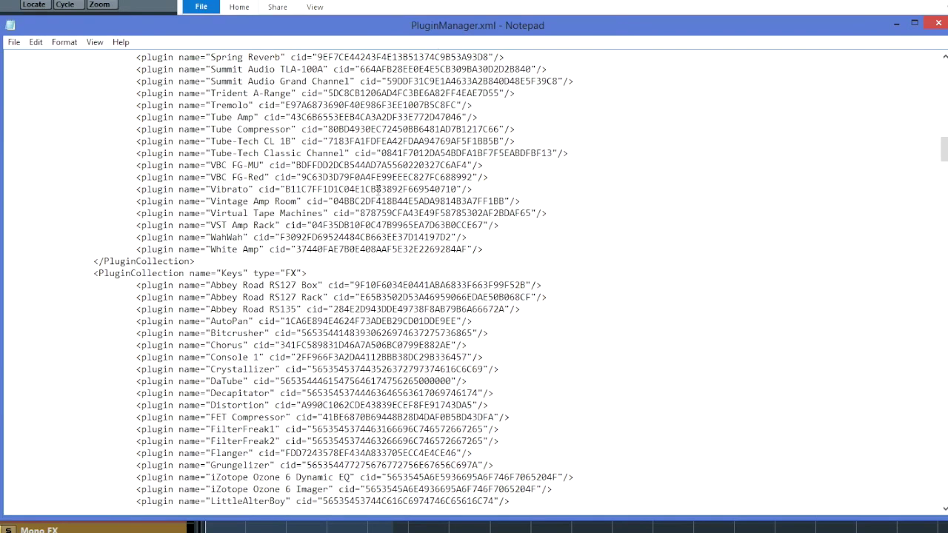
{"action": "mouse_move", "coordinate": [456, 32]}
{"action": "left_mouse_down"}
{"action": "mouse_move", "coordinate": [459, 93]}
{"action": "mouse_move", "coordinate": [458, 45]}
{"action": "left_mouse_up"}
{"action": "scroll", "coordinate": [343, 207], "scroll_direction": "up", "scroll_amount": 12}
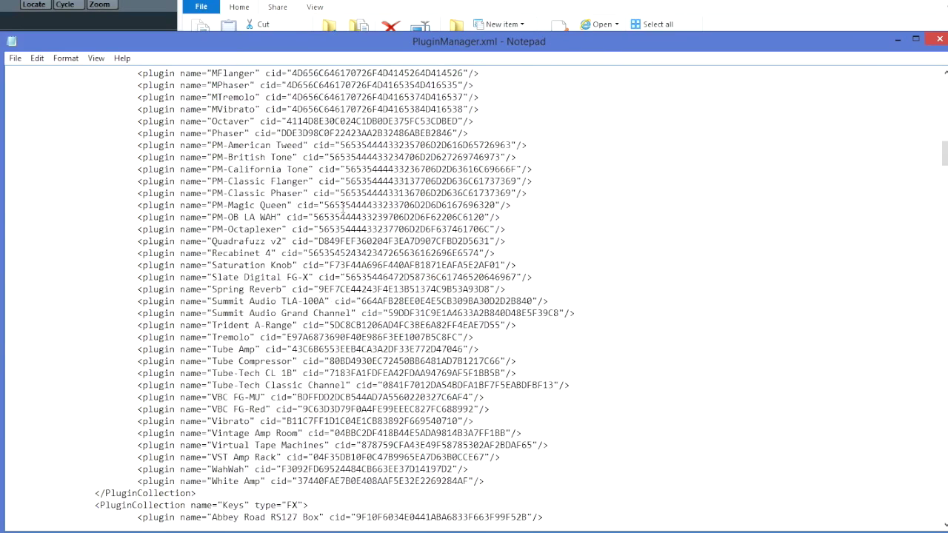
{"action": "scroll", "coordinate": [342, 207], "scroll_direction": "up", "scroll_amount": 7}
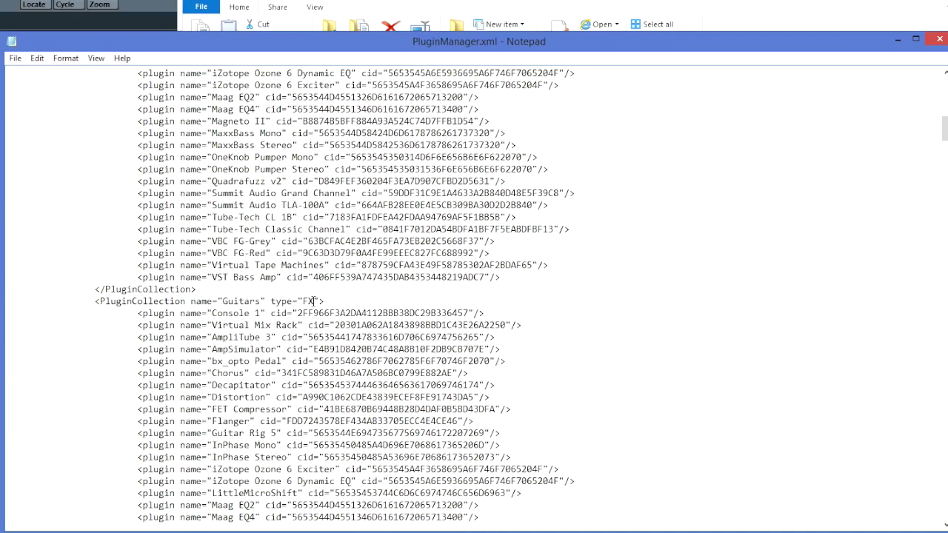
Select the Guitars collection lines, then the empty '------------' divider collection above Drums
{"action": "scroll", "coordinate": [271, 323], "scroll_direction": "down", "scroll_amount": 4}
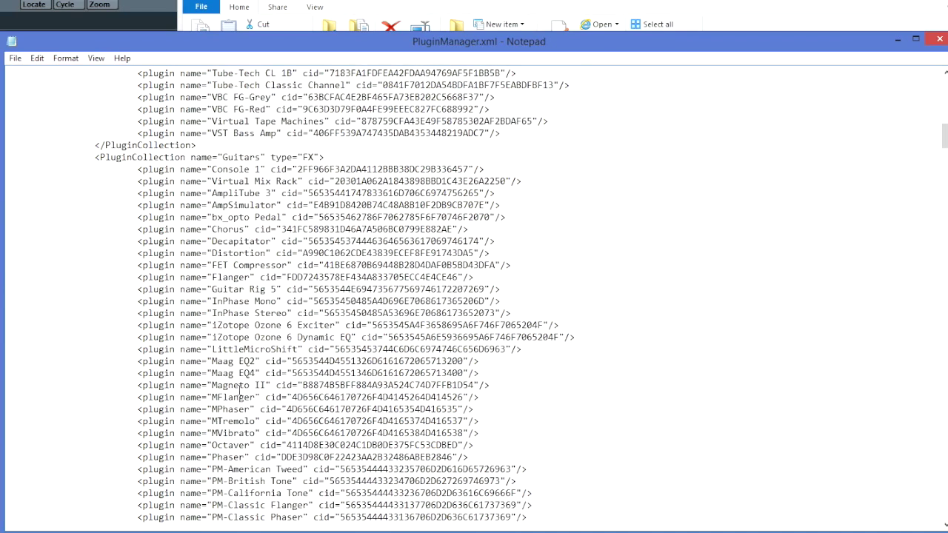
{"action": "scroll", "coordinate": [239, 392], "scroll_direction": "down", "scroll_amount": 11}
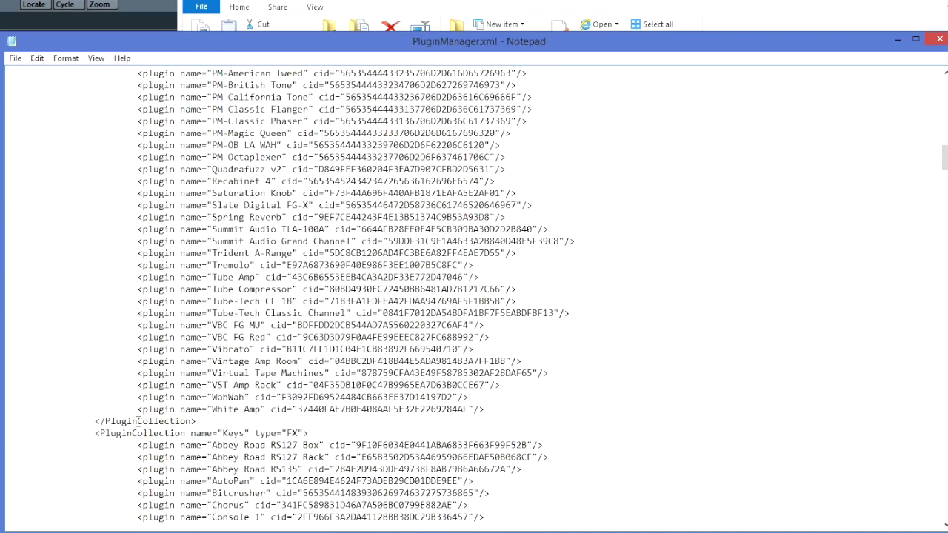
{"action": "left_click_drag", "start_coordinate": [200, 421], "coordinate": [10, 253]}
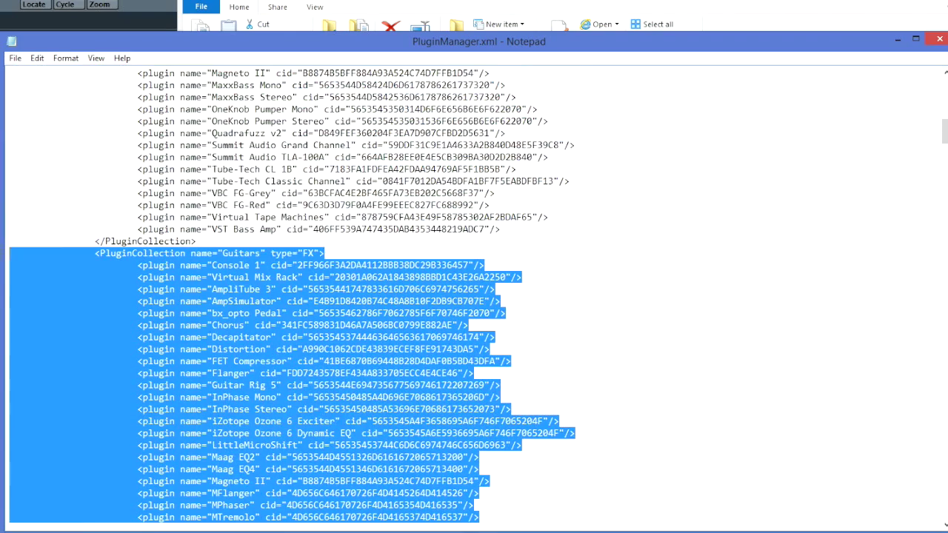
{"action": "scroll", "coordinate": [201, 211], "scroll_direction": "up", "scroll_amount": 9}
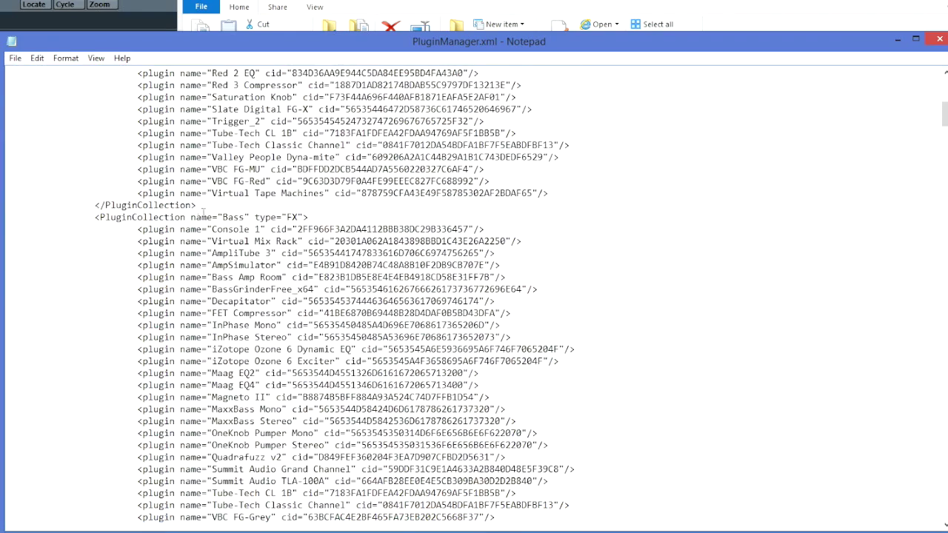
{"action": "scroll", "coordinate": [239, 213], "scroll_direction": "up", "scroll_amount": 10}
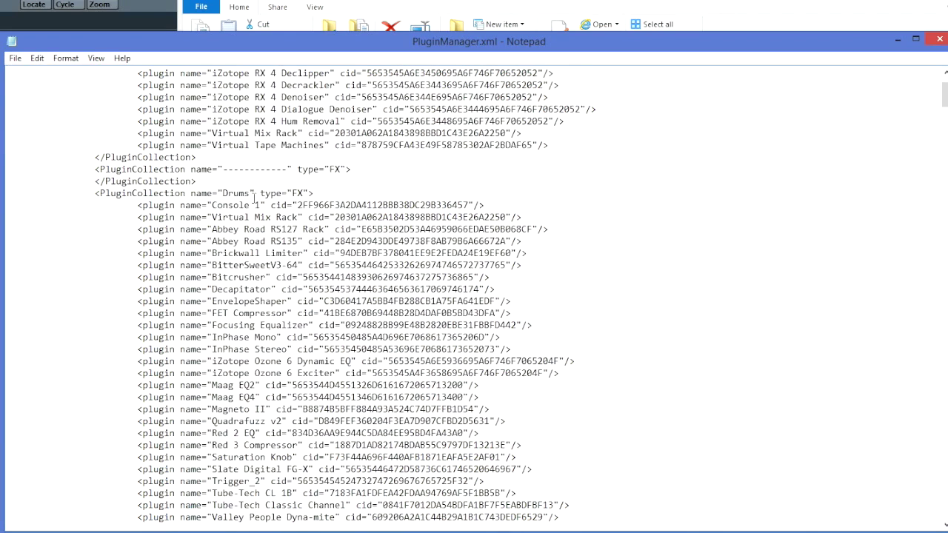
{"action": "scroll", "coordinate": [255, 199], "scroll_direction": "up", "scroll_amount": 1}
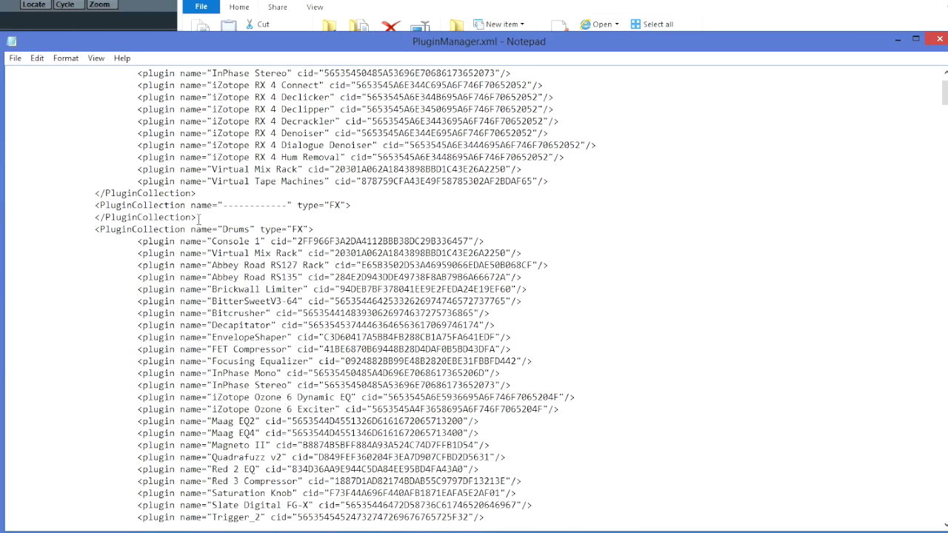
{"action": "left_click_drag", "start_coordinate": [198, 220], "coordinate": [9, 206]}
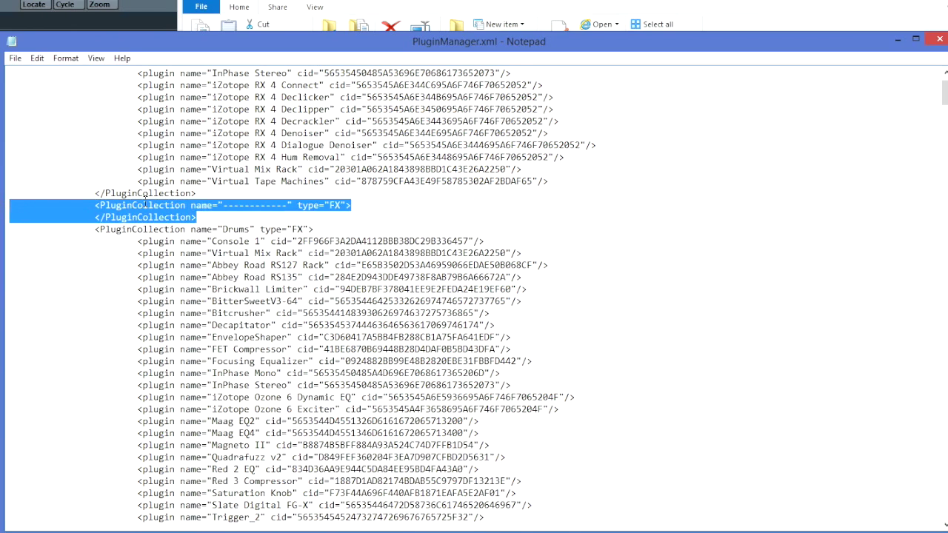
Cut the divider collection and paste it on a new line after <PluginCollections>
{"action": "right_click", "coordinate": [150, 209]}
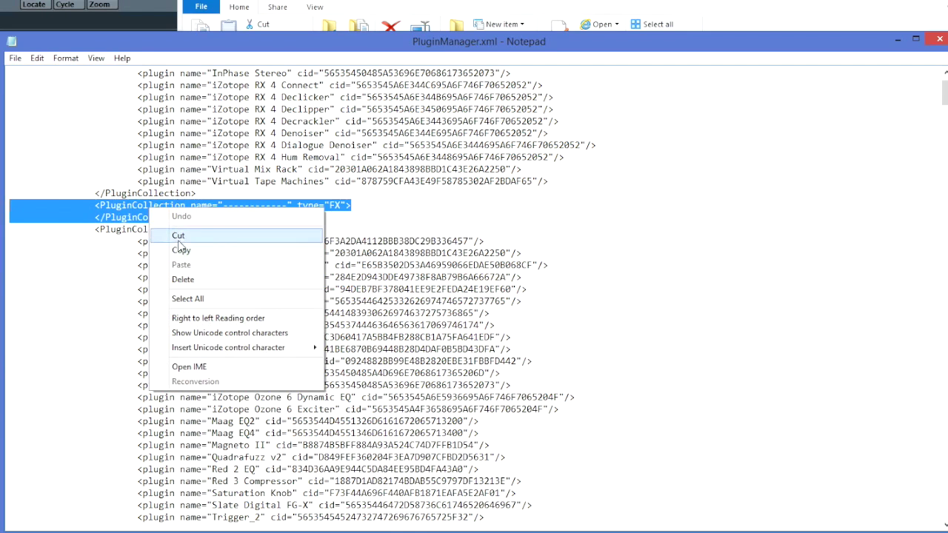
{"action": "left_click", "coordinate": [178, 236]}
{"action": "scroll", "coordinate": [168, 198], "scroll_direction": "up", "scroll_amount": 1}
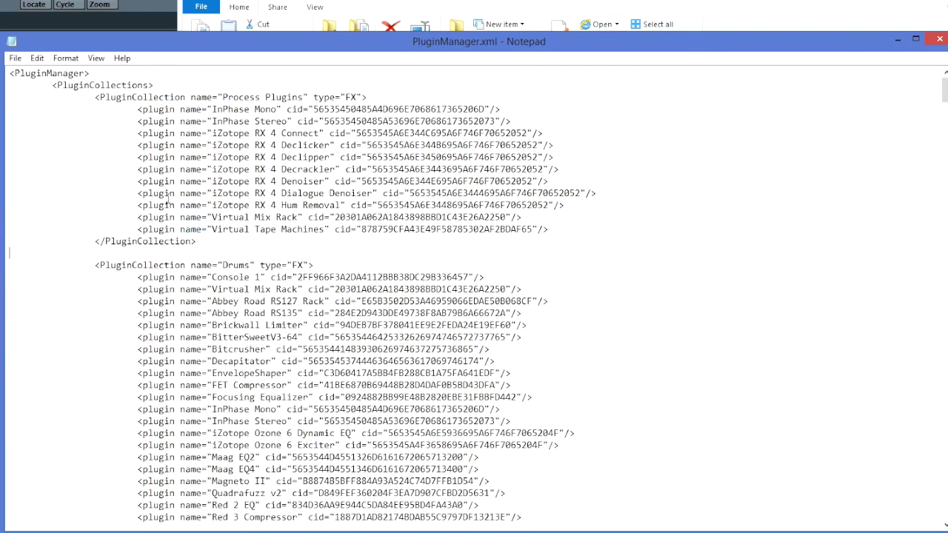
{"action": "left_click", "coordinate": [162, 86]}
{"action": "key", "text": "Return"}
{"action": "key", "text": "ctrl+v"}
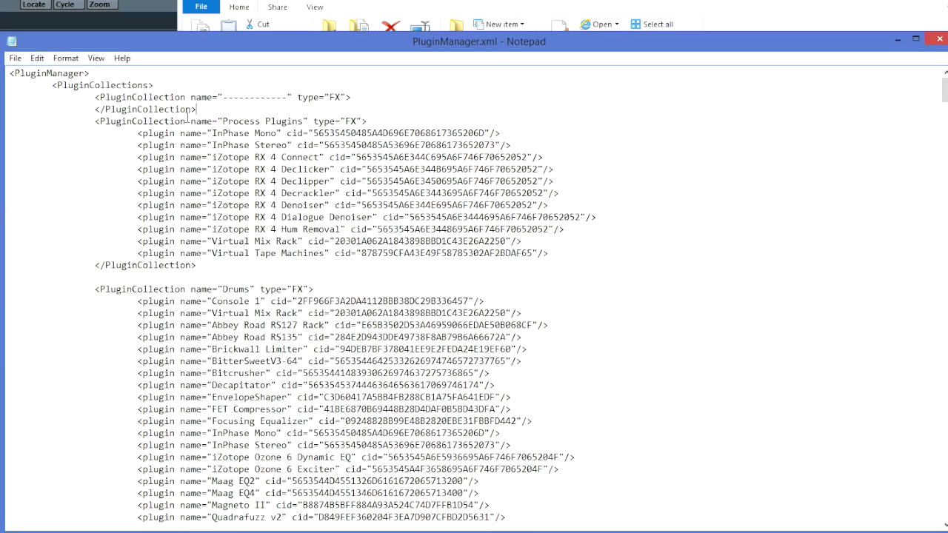
Cut the divider from the top and paste it back above the Drums collection
{"action": "left_click_drag", "start_coordinate": [211, 111], "coordinate": [10, 99]}
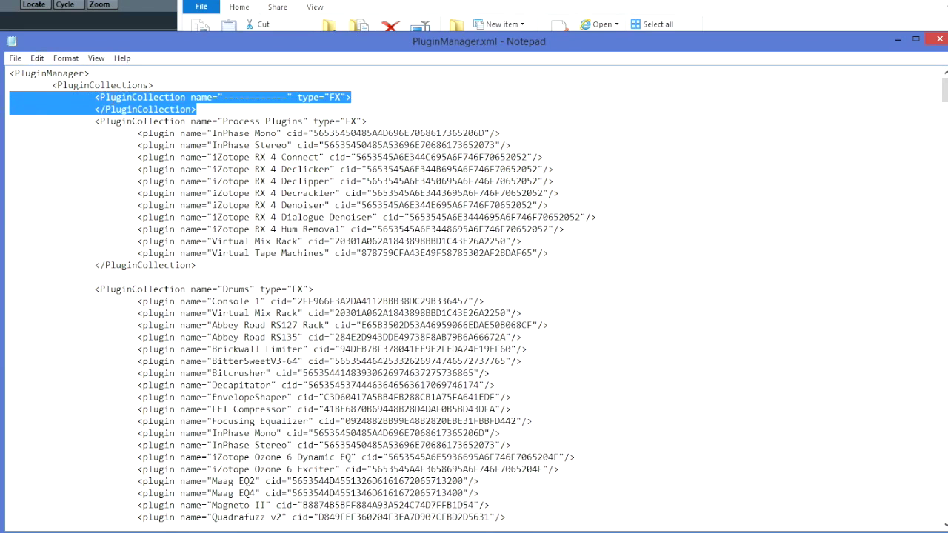
{"action": "right_click", "coordinate": [127, 101]}
{"action": "left_click", "coordinate": [137, 126]}
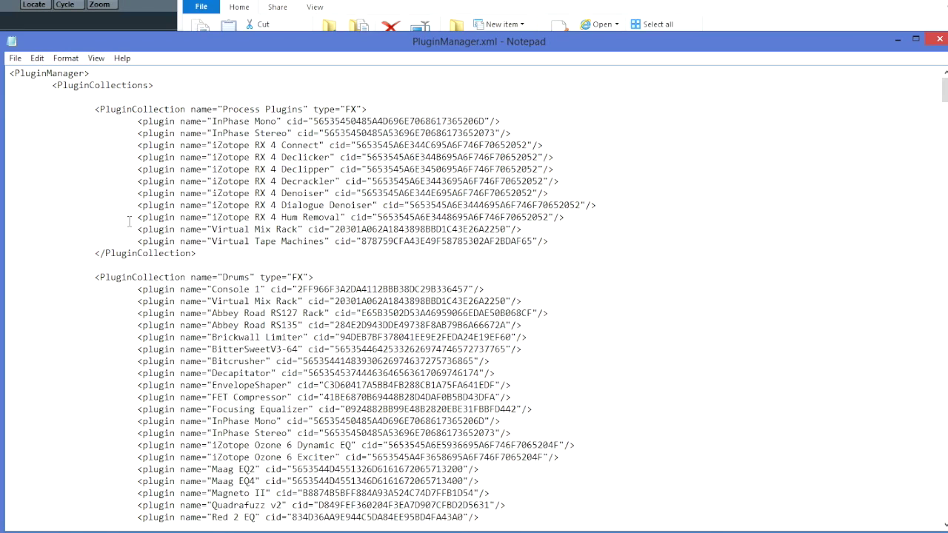
{"action": "key", "text": "Delete"}
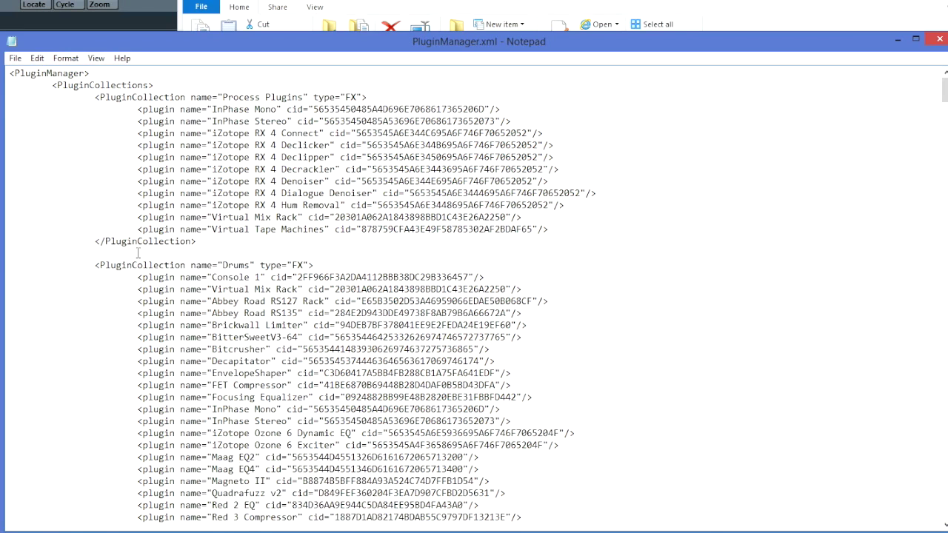
{"action": "key", "text": "ctrl+v"}
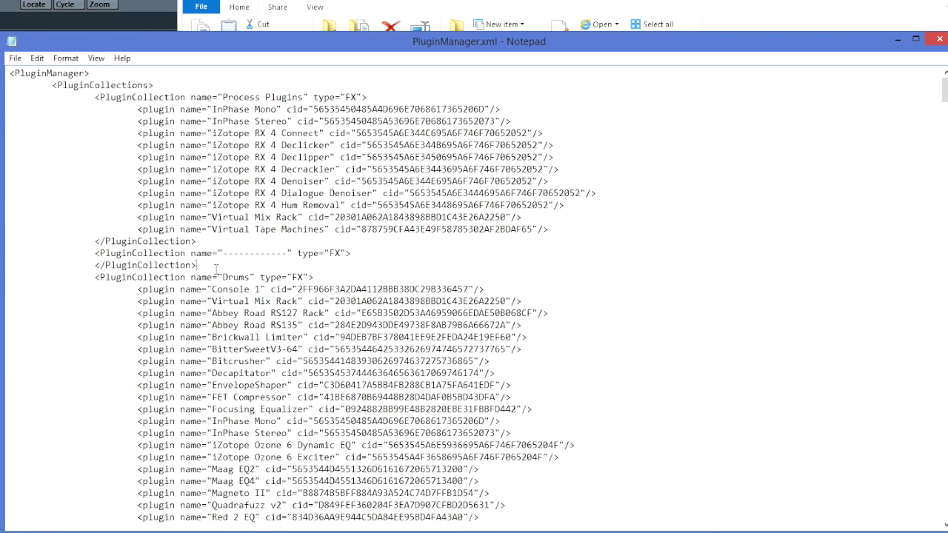
{"action": "scroll", "coordinate": [319, 270], "scroll_direction": "down", "scroll_amount": 6}
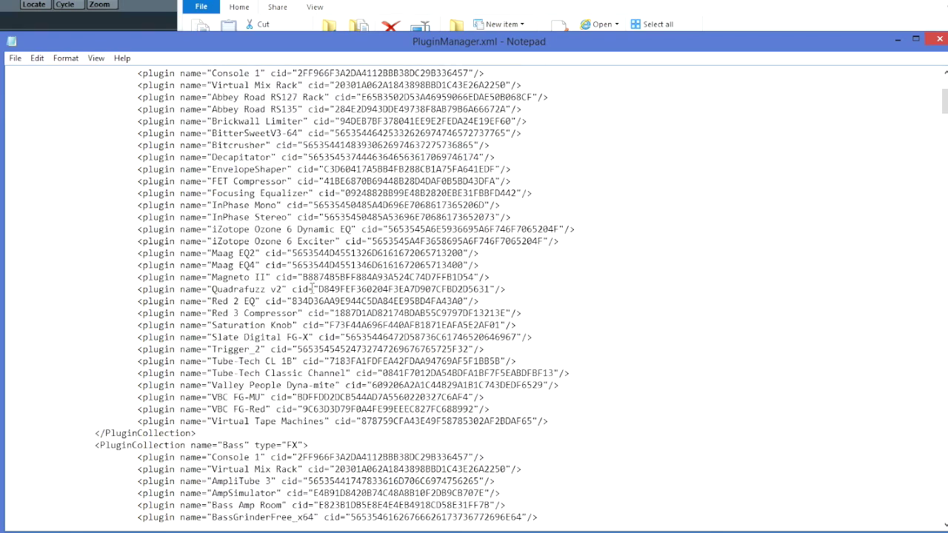
{"action": "scroll", "coordinate": [311, 289], "scroll_direction": "down", "scroll_amount": 11}
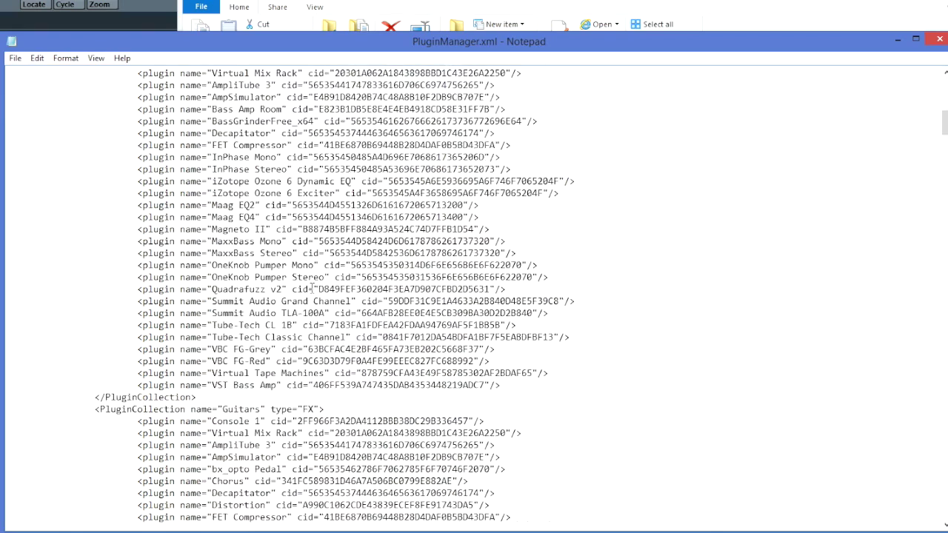
{"action": "scroll", "coordinate": [311, 289], "scroll_direction": "down", "scroll_amount": 2}
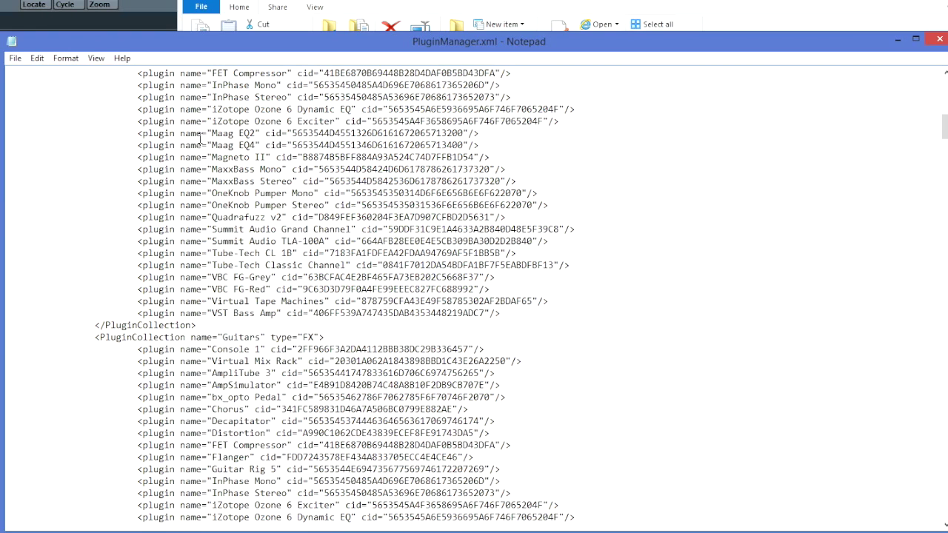
{"action": "scroll", "coordinate": [314, 219], "scroll_direction": "up", "scroll_amount": 6}
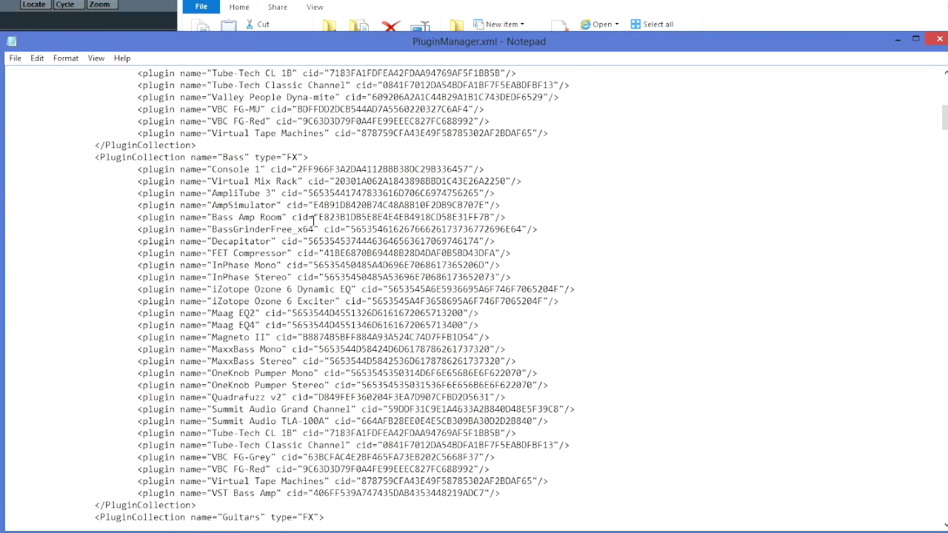
{"action": "scroll", "coordinate": [314, 219], "scroll_direction": "down", "scroll_amount": 3}
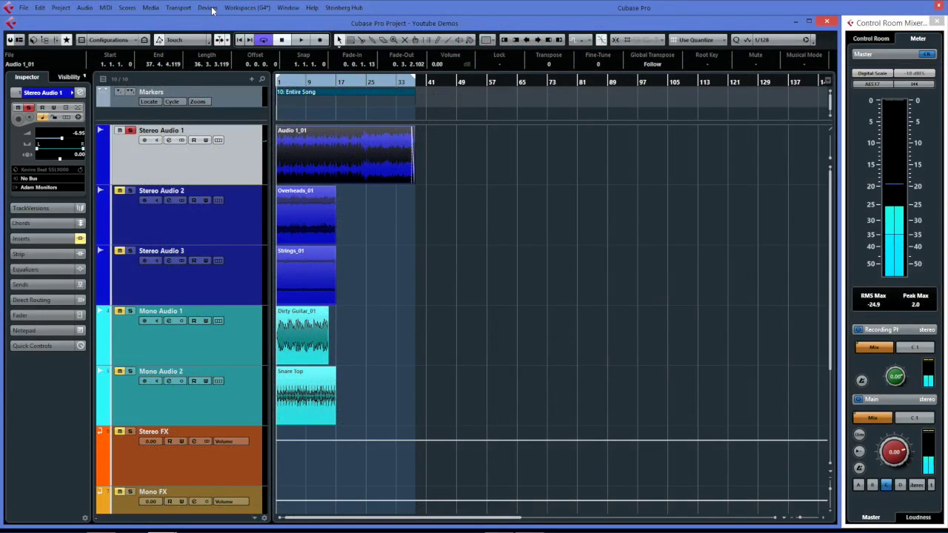
{"action": "left_click", "coordinate": [210, 9]}
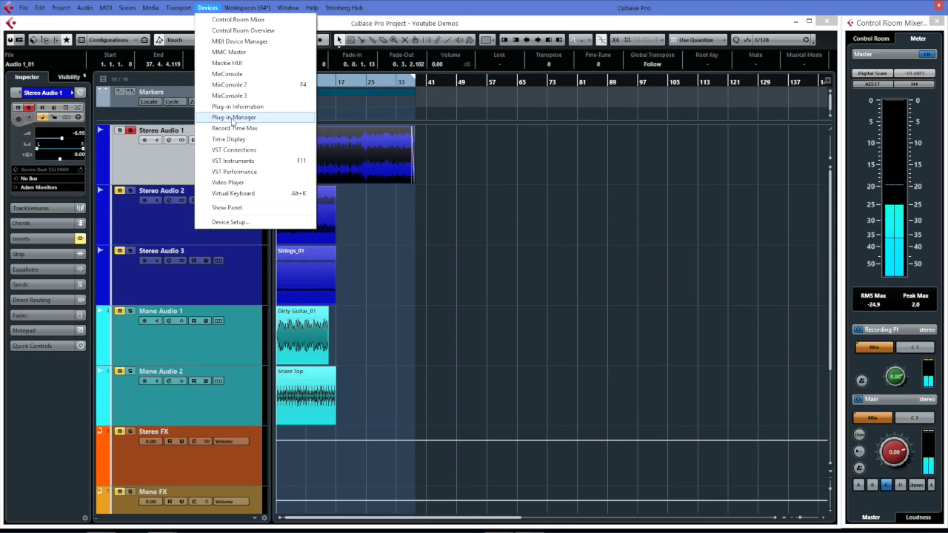
{"action": "left_click", "coordinate": [208, 8]}
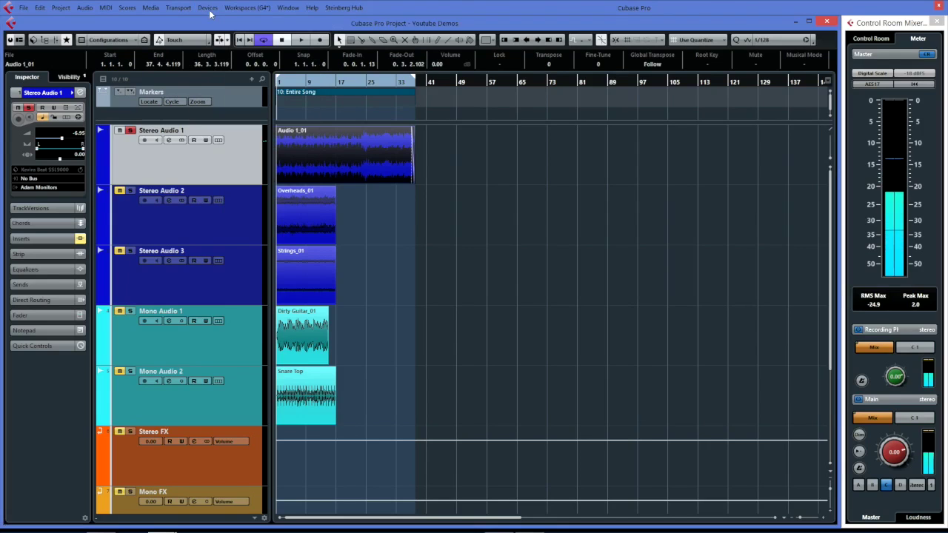